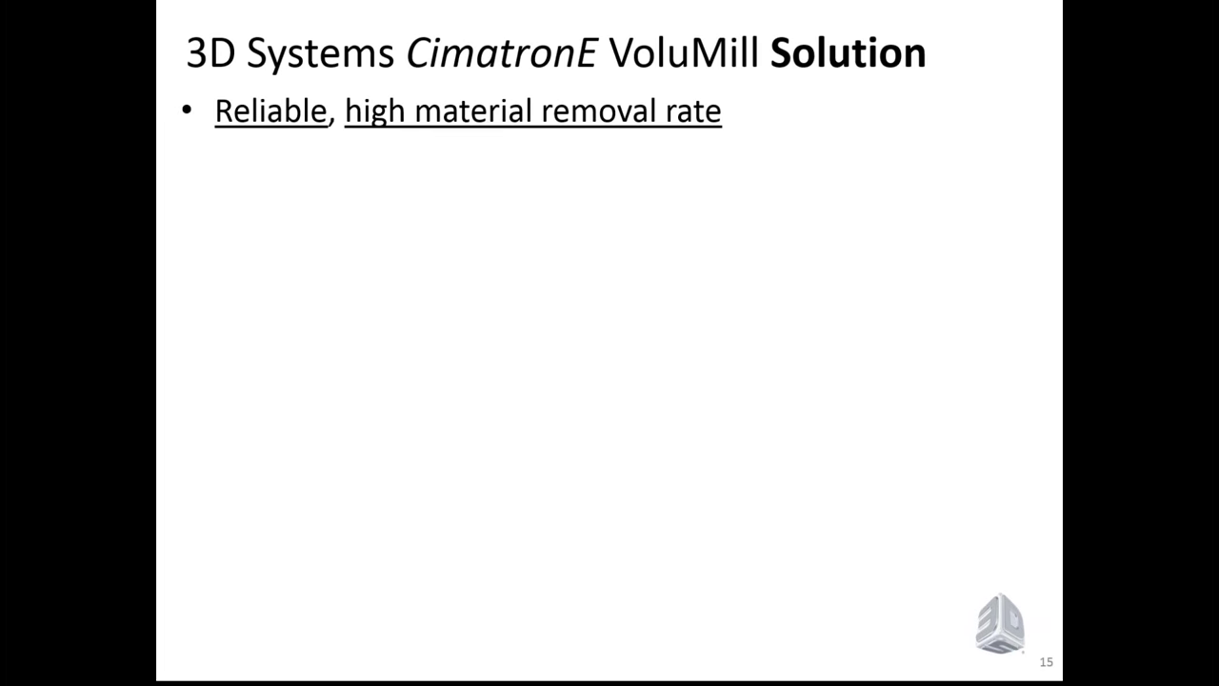
Step: Reveal slide 15's 'Huge down step with high feed rate' sub-bullet and its milling video
{"action": "key", "text": "Right"}
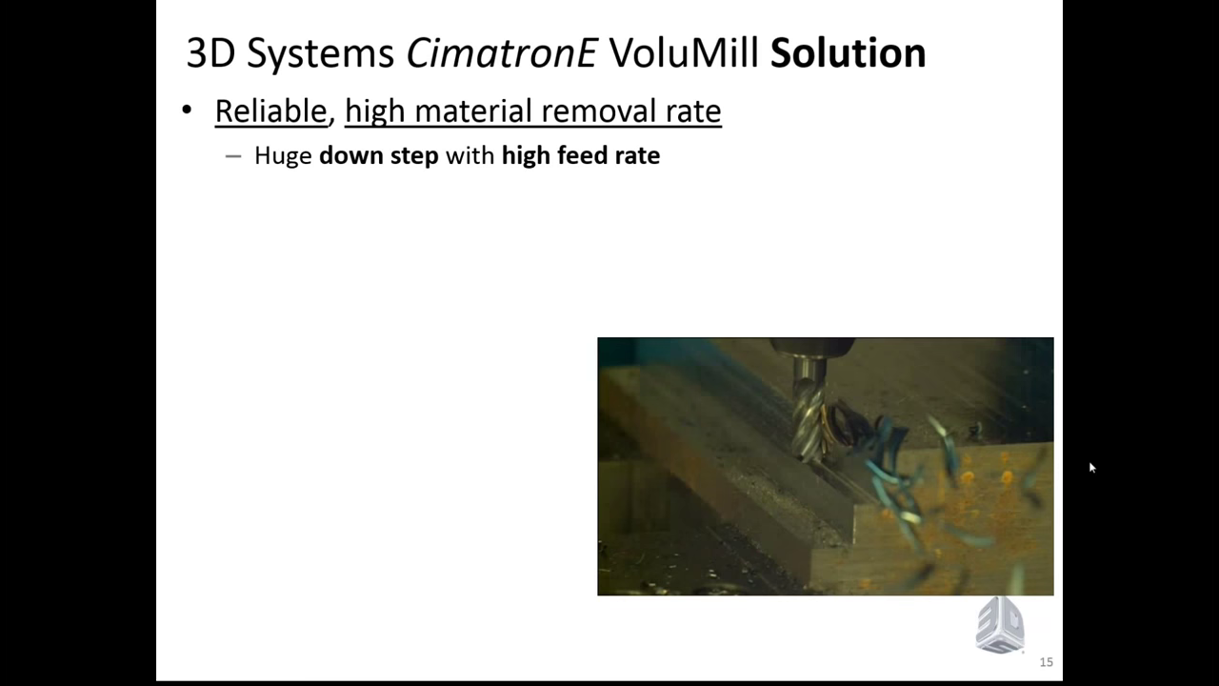
{"action": "left_click", "coordinate": [690, 443]}
{"action": "key", "text": "Return"}
Step: Step through slide 15's All-rounded bullet, spiral toolpath diagram, side-step and tool-life bullets, and chip-crate photo
{"action": "key", "text": "Right"}
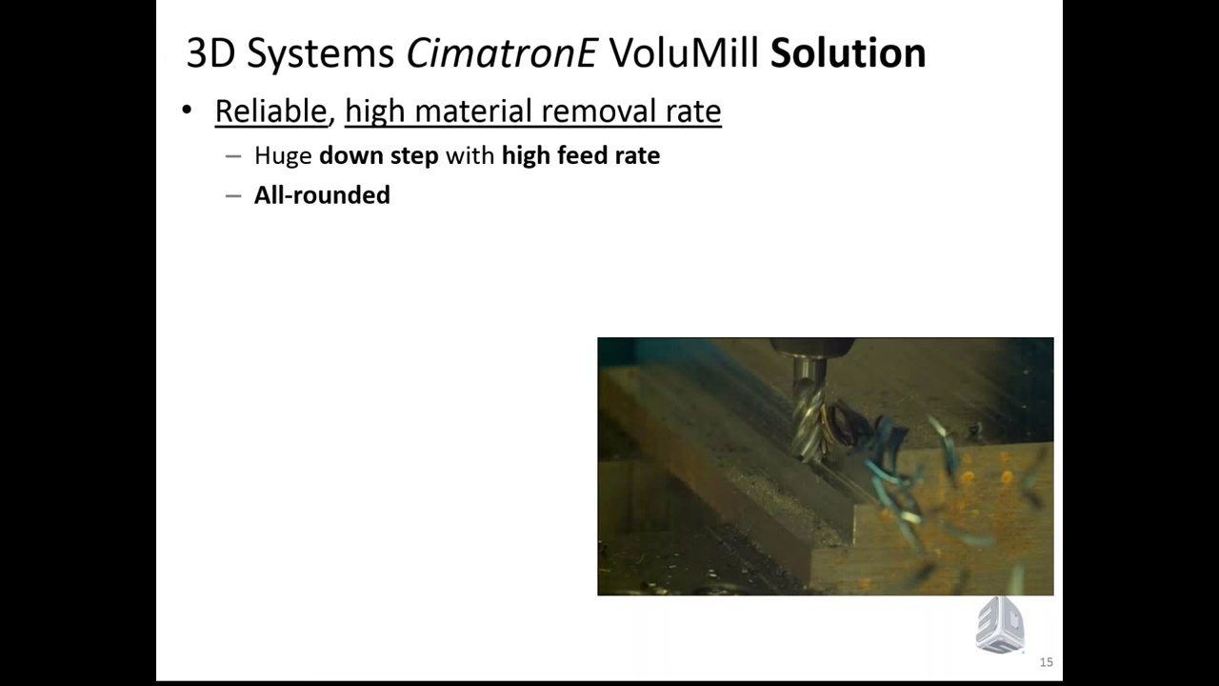
{"action": "key", "text": "Right"}
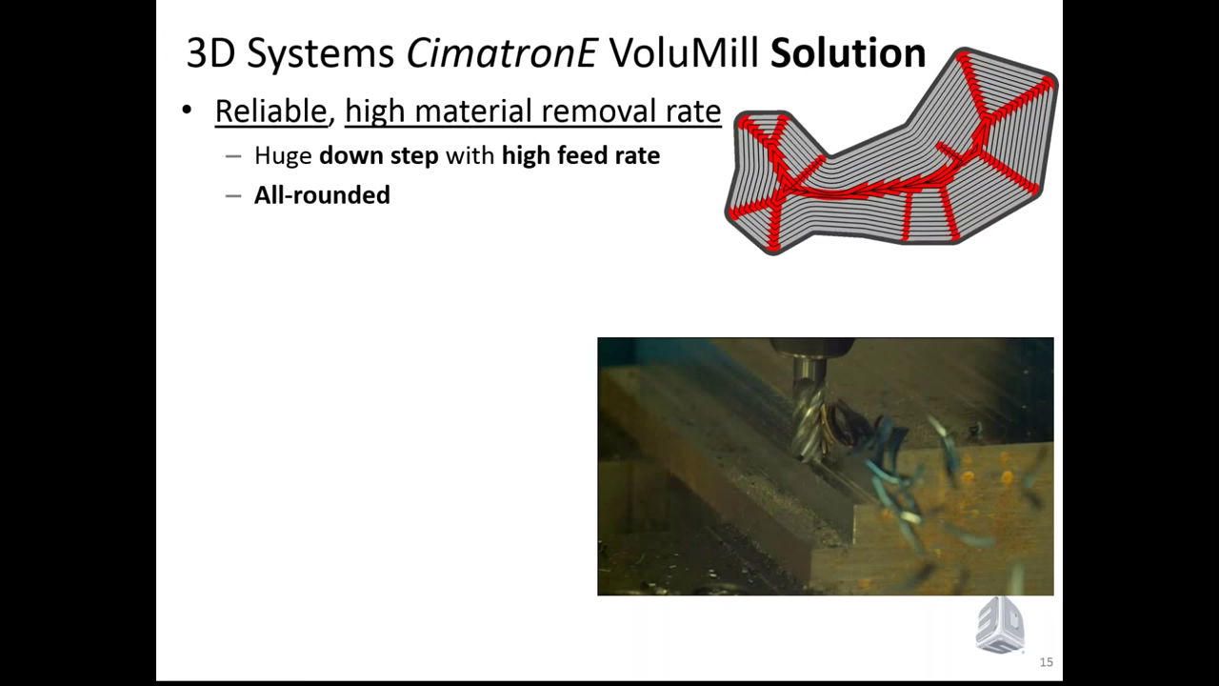
{"action": "key", "text": "Right"}
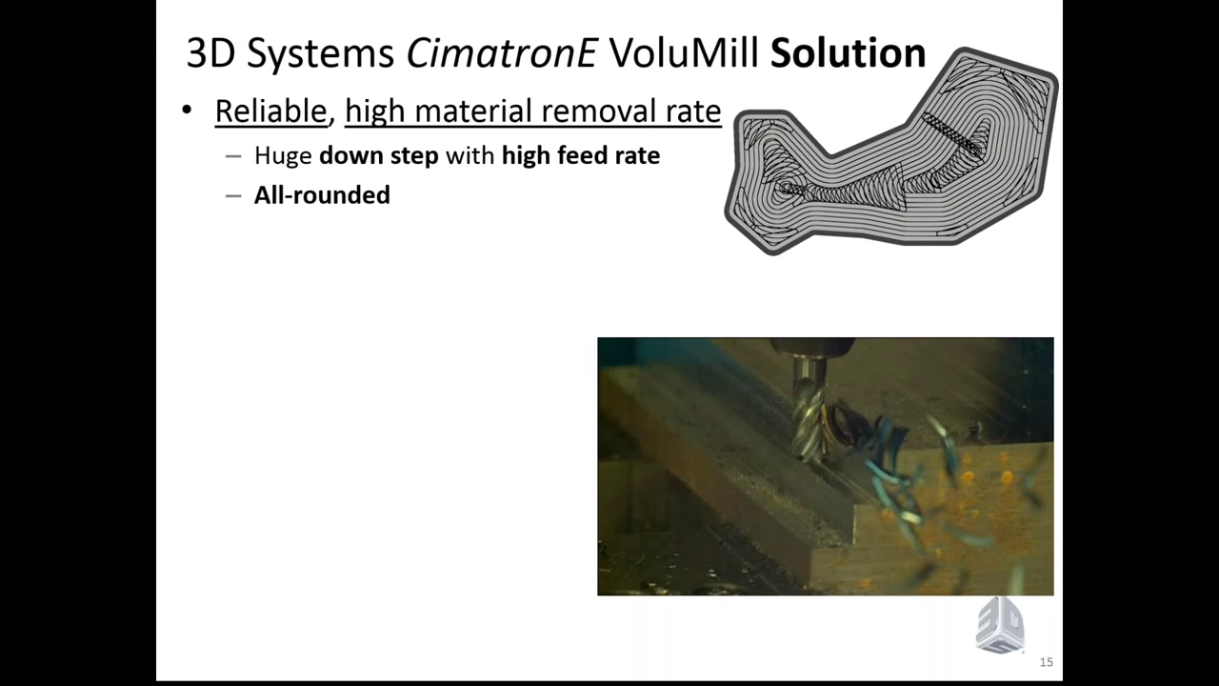
{"action": "key", "text": "Right"}
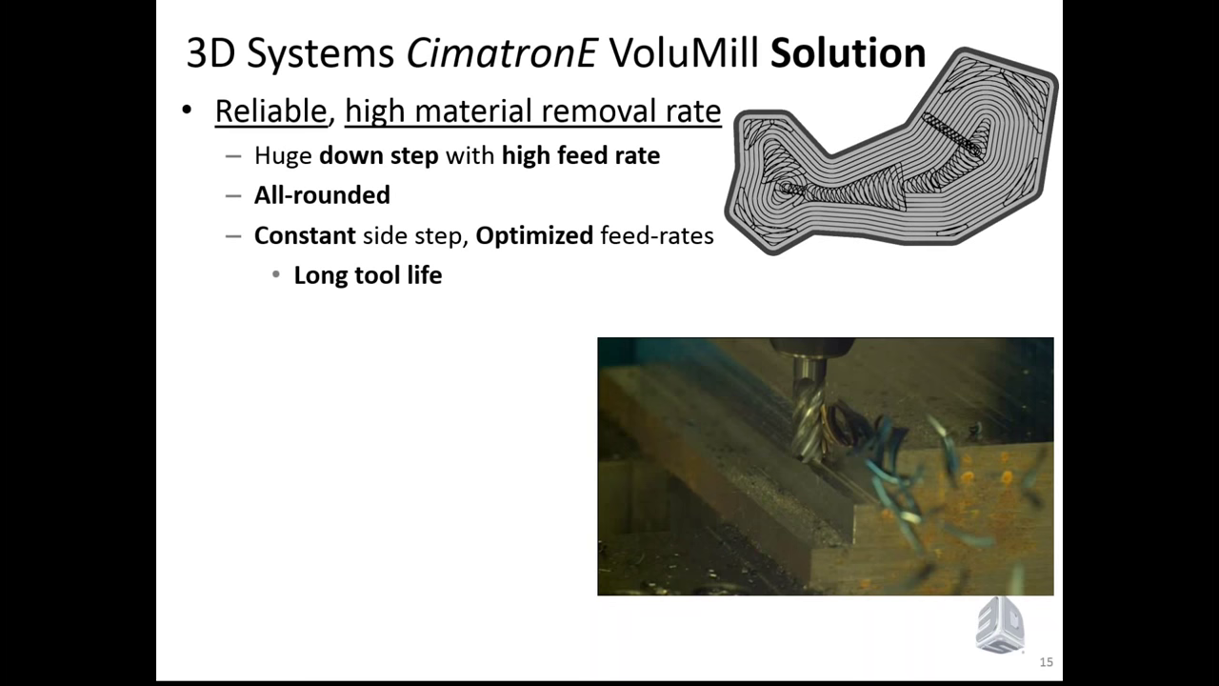
{"action": "key", "text": "Right"}
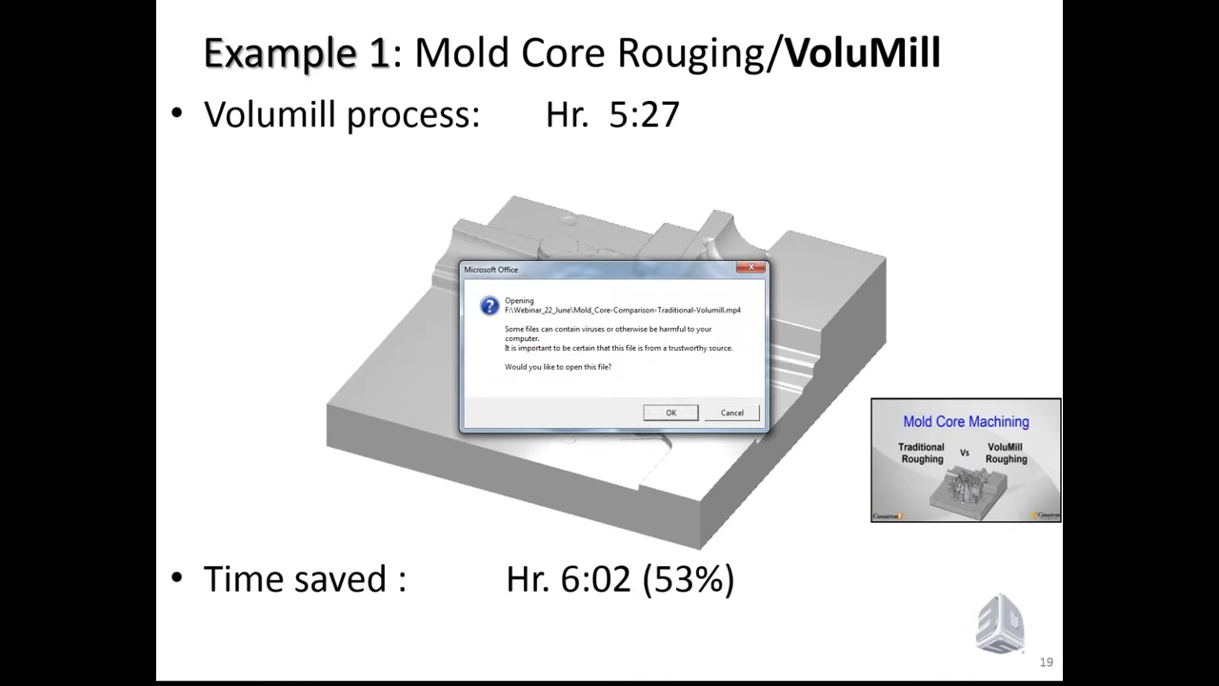
Step: Open the mold core comparison video and maximize the Windows Media Player window
{"action": "left_click", "coordinate": [670, 414]}
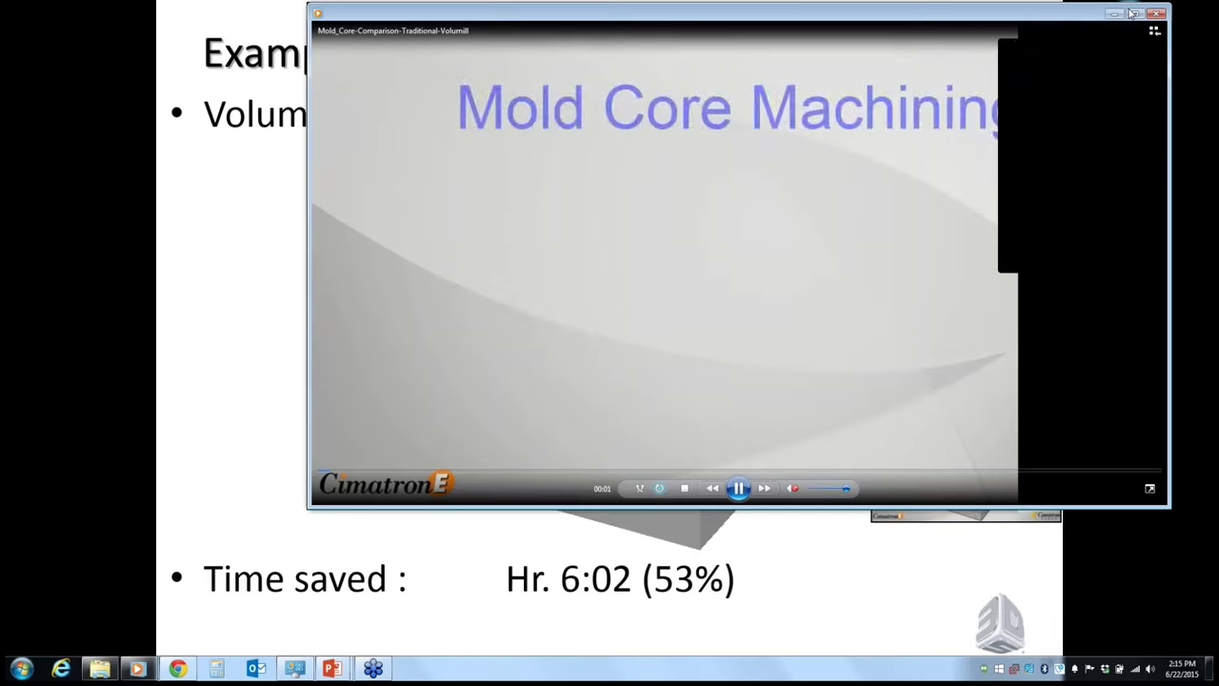
{"action": "left_click", "coordinate": [1133, 13]}
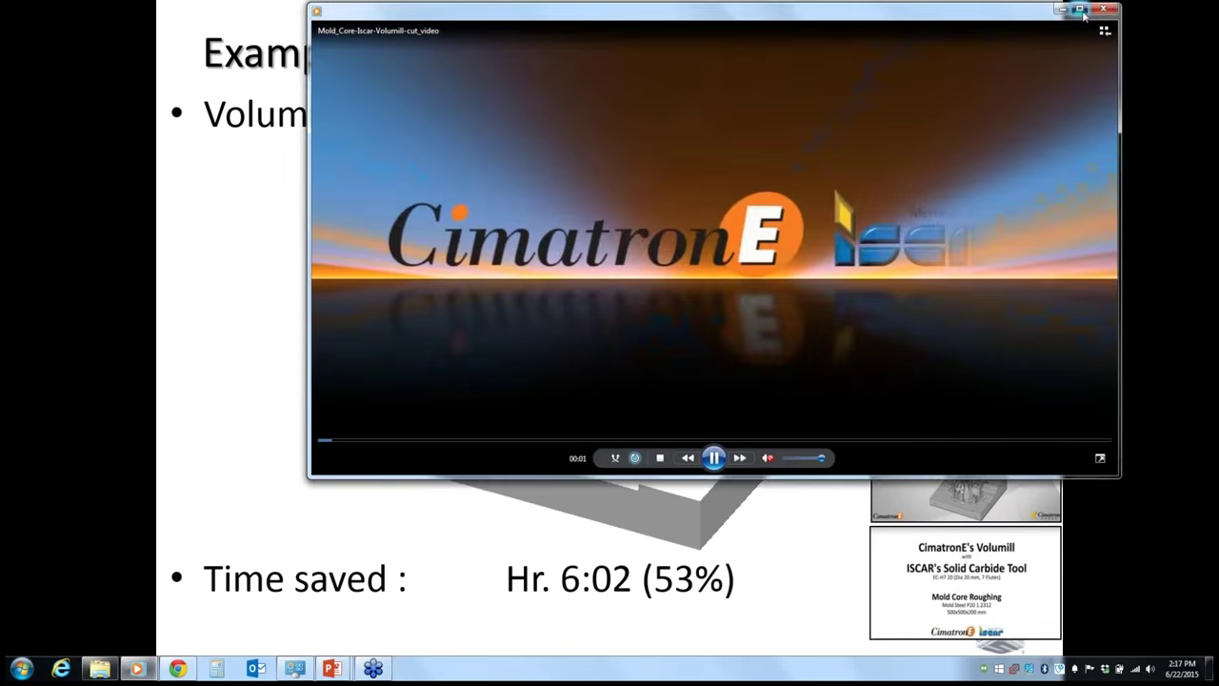
Step: Maximize the mold core VoluMill cutting video to fill the screen
{"action": "left_click", "coordinate": [1080, 10]}
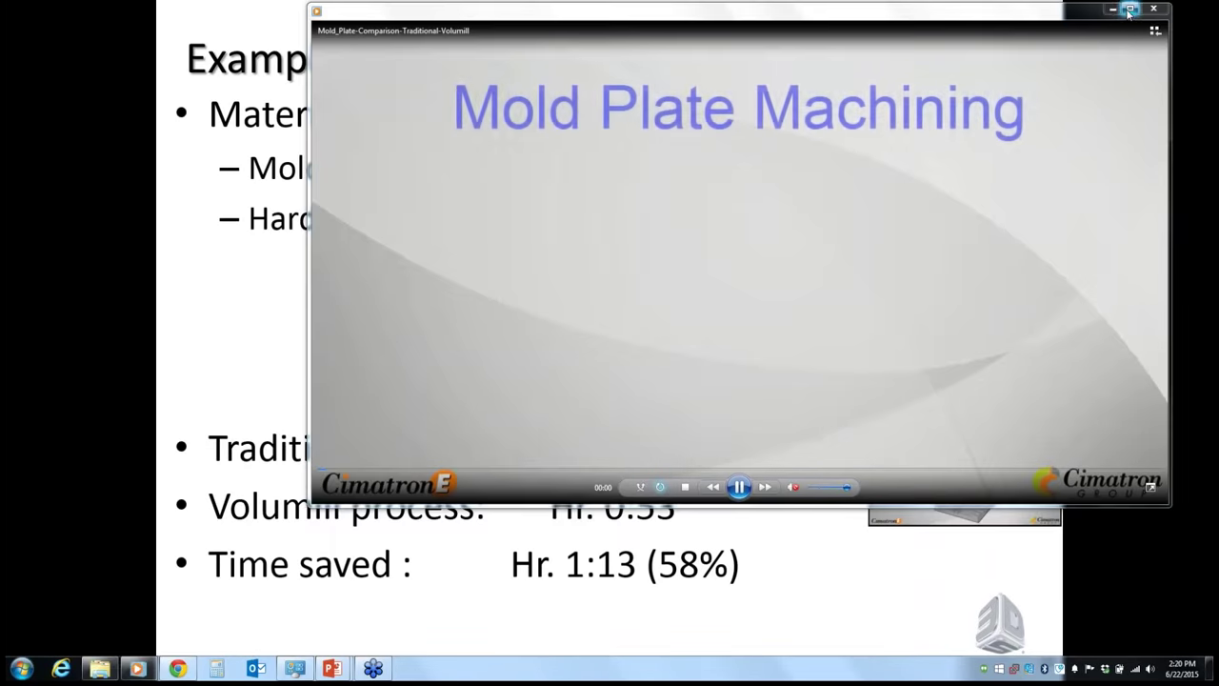
Step: Enlarge the Mold Plate Machining comparison video to full screen
{"action": "left_click", "coordinate": [1130, 10]}
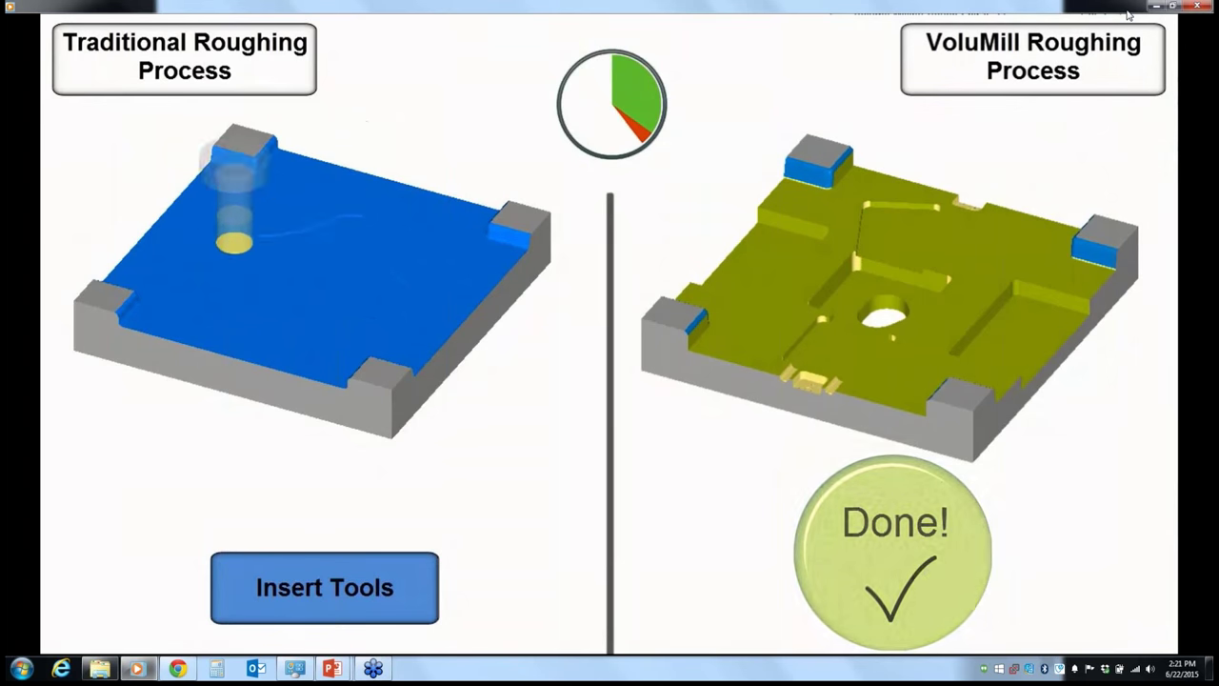
Step: Watch the comparison finish: traditional roughing at 2 hours 20 minutes versus VoluMill at 48 minutes
{"action": "mouse_move", "coordinate": [1036, 422]}
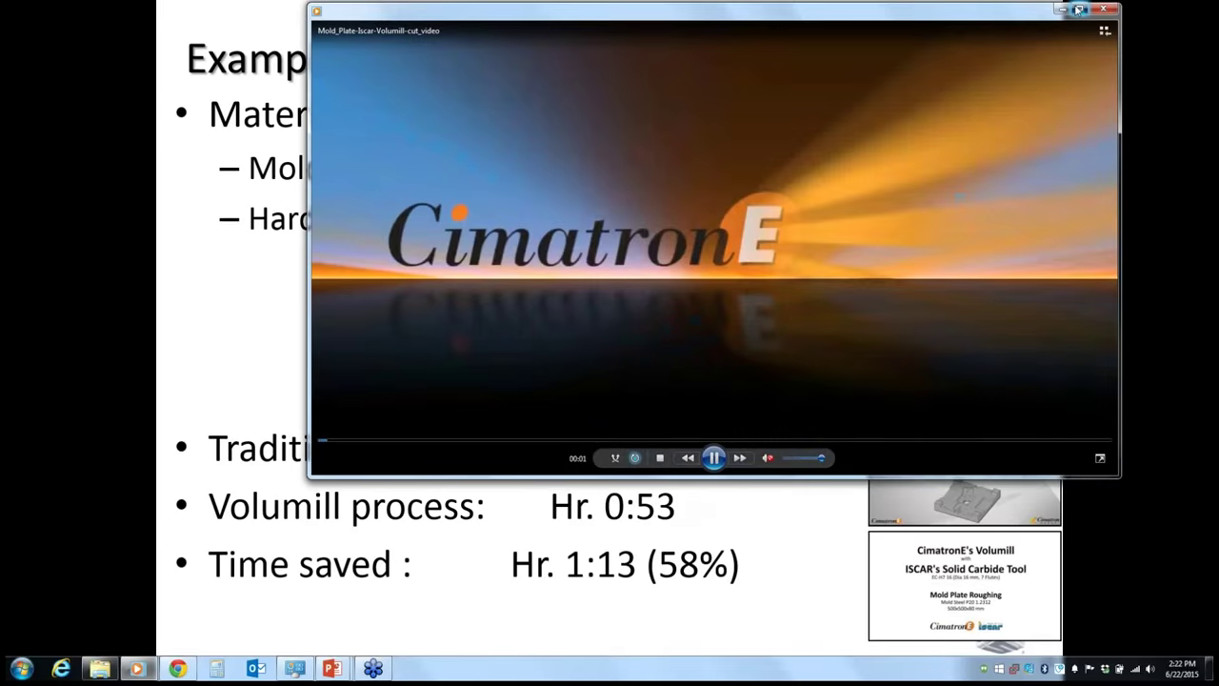
Step: Maximize the Mold_Plate Iscar VoluMill cutting video and skip ahead to its closing logo
{"action": "left_click", "coordinate": [1079, 9]}
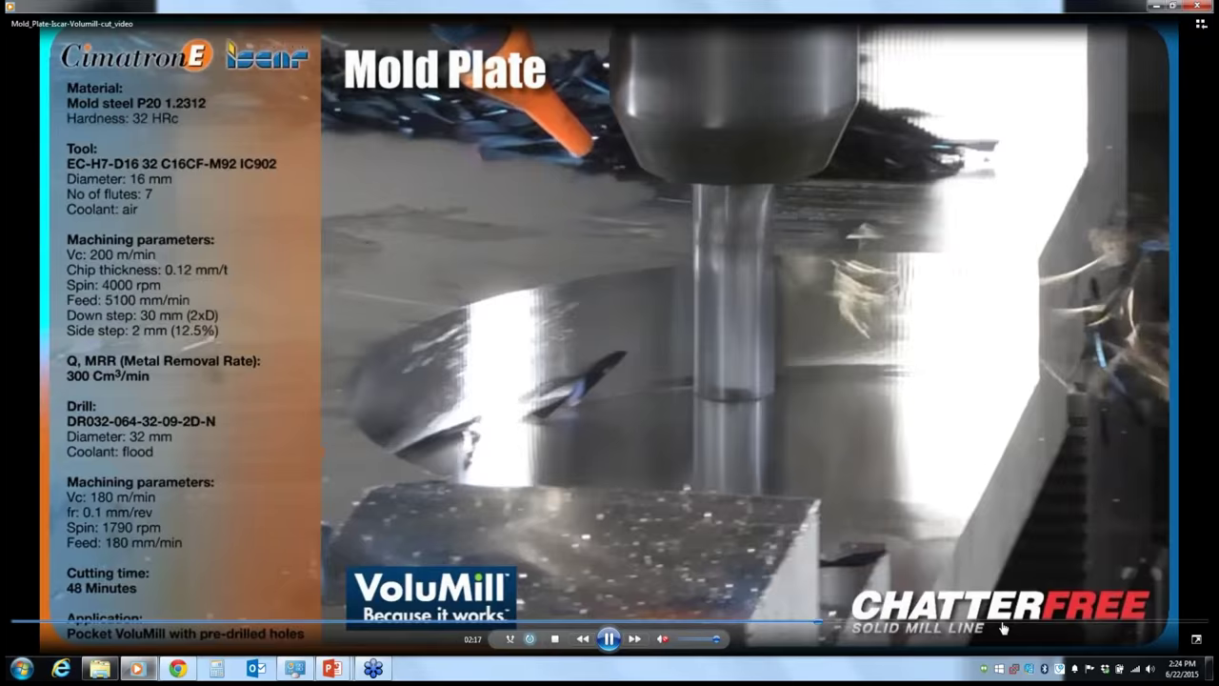
{"action": "left_click", "coordinate": [993, 622]}
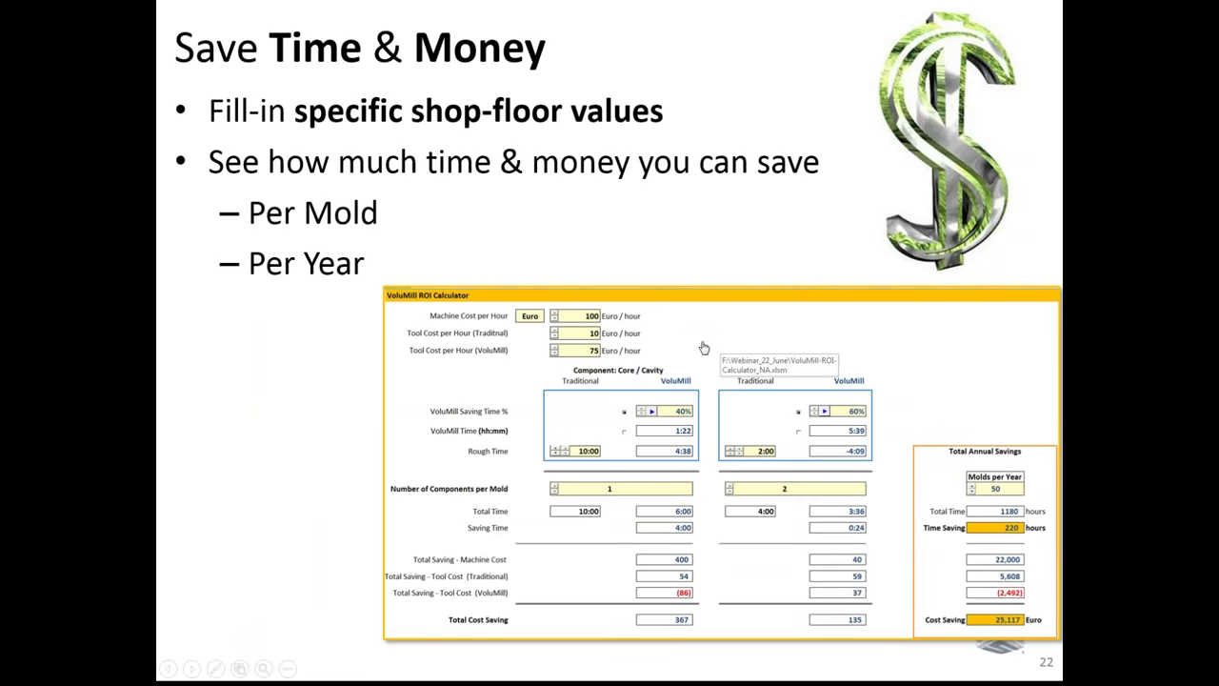
Step: Open the VoluMill-ROI-Calculator_NA workbook linked from the Save Time & Money slide
{"action": "left_click", "coordinate": [702, 349]}
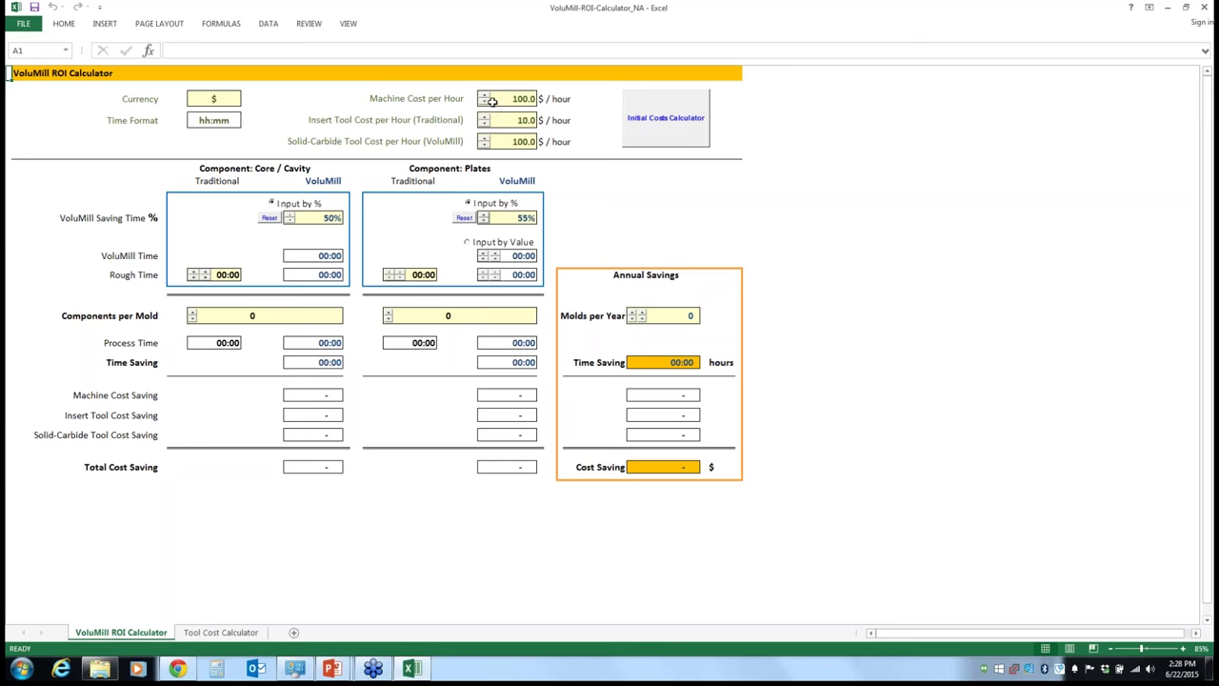
Step: Lower Machine Cost per Hour from 100.0 to 86.0 $/hour using the spinner
{"action": "left_click", "coordinate": [485, 102]}
{"action": "left_click", "coordinate": [484, 103]}
{"action": "left_click", "coordinate": [485, 103]}
{"action": "left_click", "coordinate": [484, 103]}
{"action": "left_click", "coordinate": [485, 103]}
{"action": "left_click", "coordinate": [484, 102]}
{"action": "left_click", "coordinate": [485, 103]}
{"action": "left_click", "coordinate": [485, 103]}
{"action": "left_click", "coordinate": [484, 103]}
Step: On the Tool Cost Calculator sheet, set carbide Tool Life to 120 minutes and Tool Price to 200.0
{"action": "left_click", "coordinate": [652, 124]}
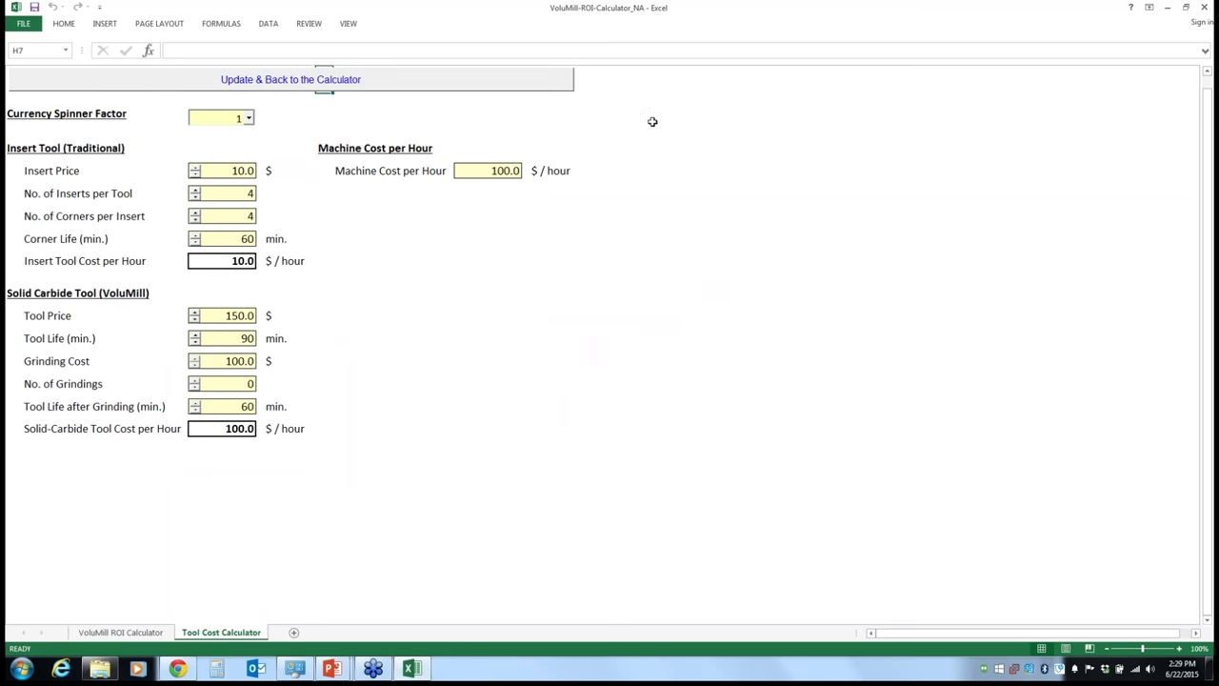
{"action": "left_click", "coordinate": [195, 336]}
{"action": "left_click", "coordinate": [195, 336]}
{"action": "left_click", "coordinate": [195, 336]}
{"action": "left_click", "coordinate": [195, 336]}
{"action": "left_click", "coordinate": [195, 336]}
{"action": "left_click", "coordinate": [195, 336]}
{"action": "left_click", "coordinate": [196, 336]}
{"action": "left_click", "coordinate": [195, 336]}
{"action": "left_click", "coordinate": [195, 343]}
{"action": "left_click_drag", "start_coordinate": [195, 315], "coordinate": [194, 321]}
{"action": "left_click", "coordinate": [194, 321]}
Step: Change the Machine Cost per Hour to 75.0 $/hour and return to the ROI calculator
{"action": "double_click", "coordinate": [483, 169]}
{"action": "double_click", "coordinate": [487, 169]}
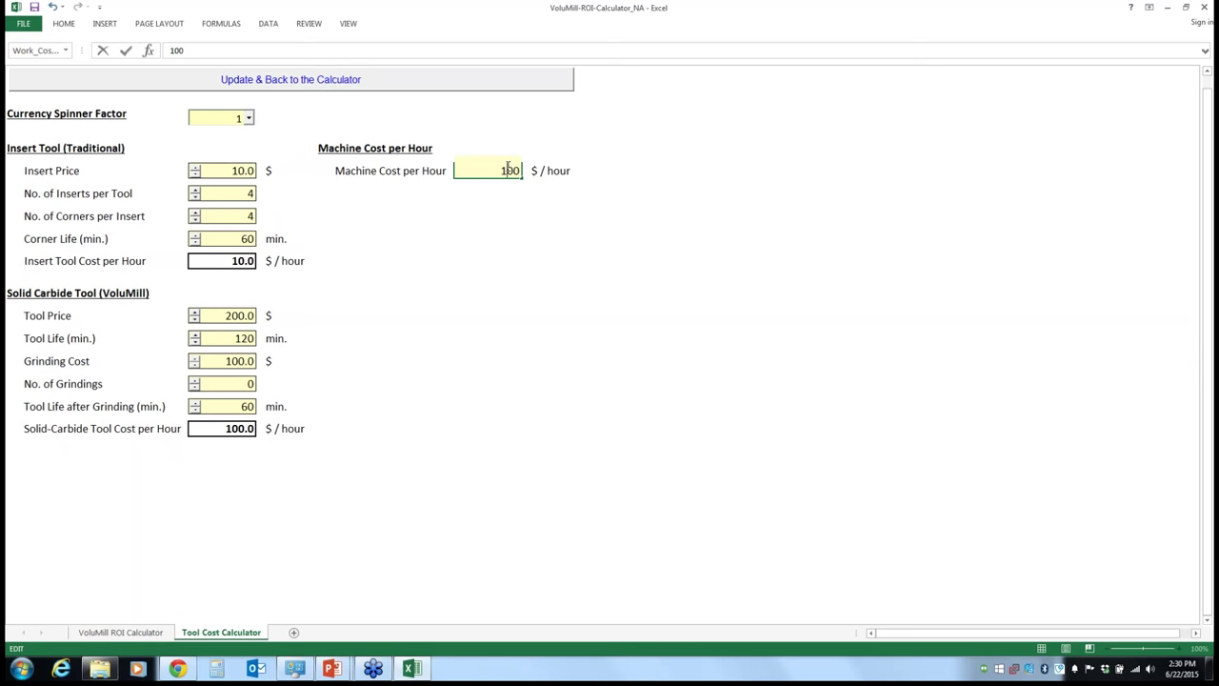
{"action": "left_click", "coordinate": [508, 170]}
{"action": "type", "text": "75"}
{"action": "key", "text": "Return"}
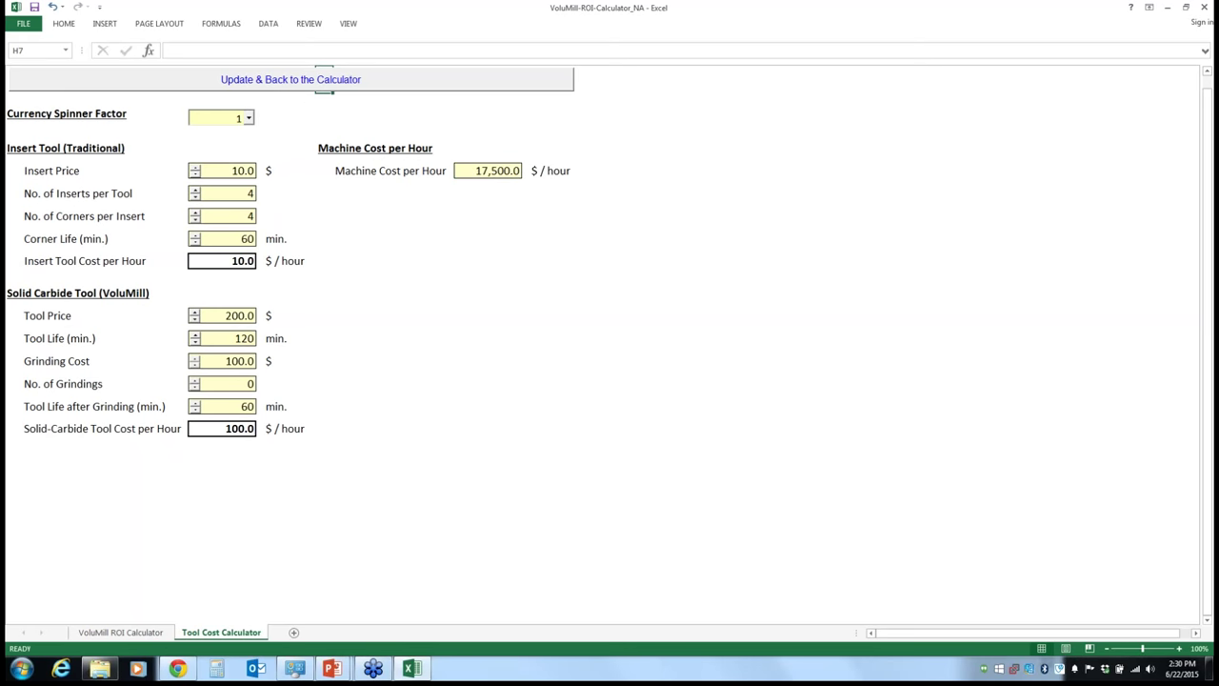
{"action": "left_click", "coordinate": [479, 172]}
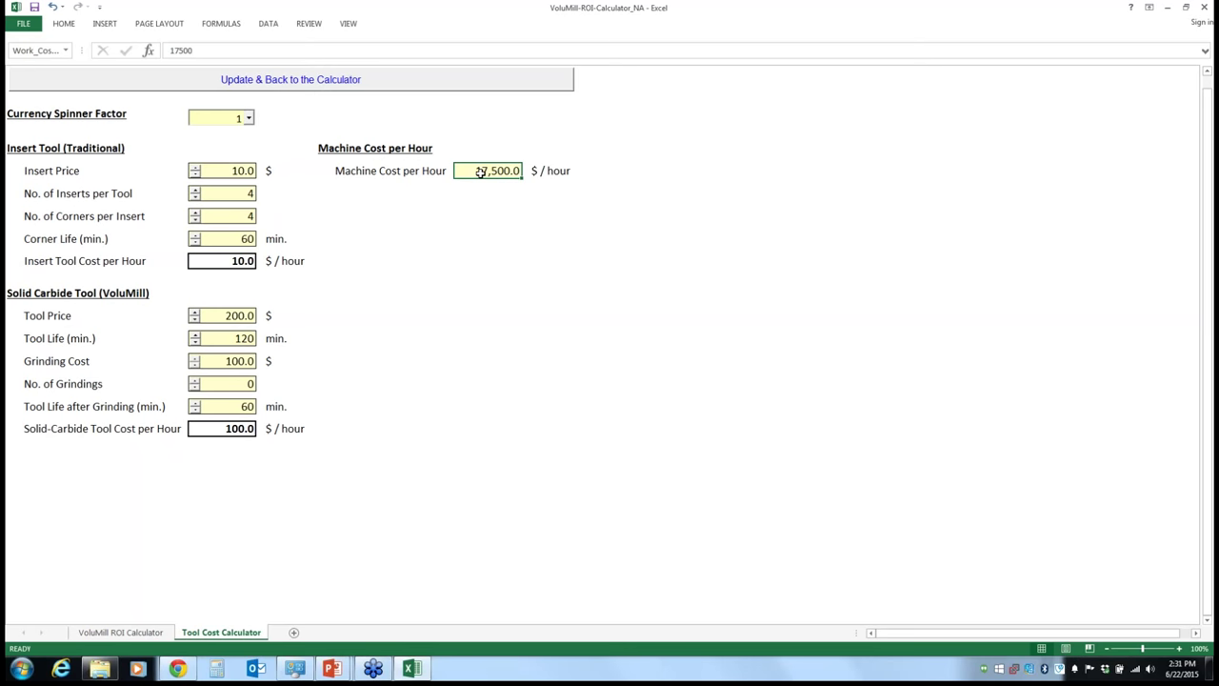
{"action": "type", "text": "75"}
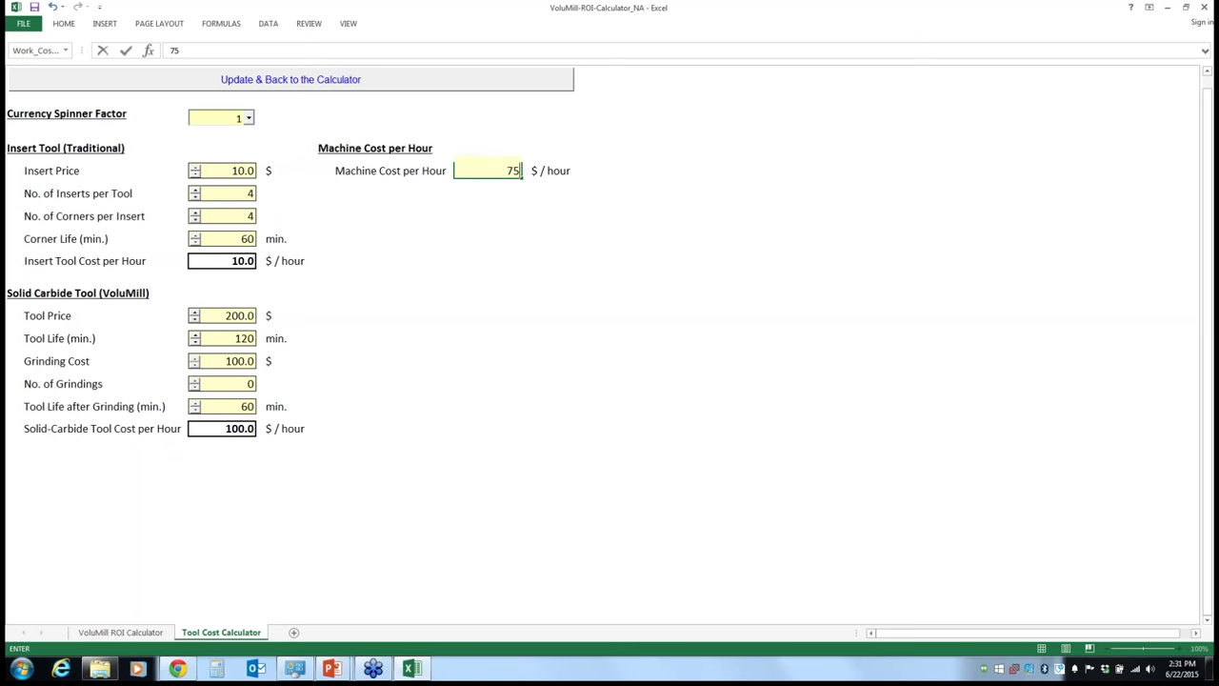
{"action": "left_click", "coordinate": [325, 92]}
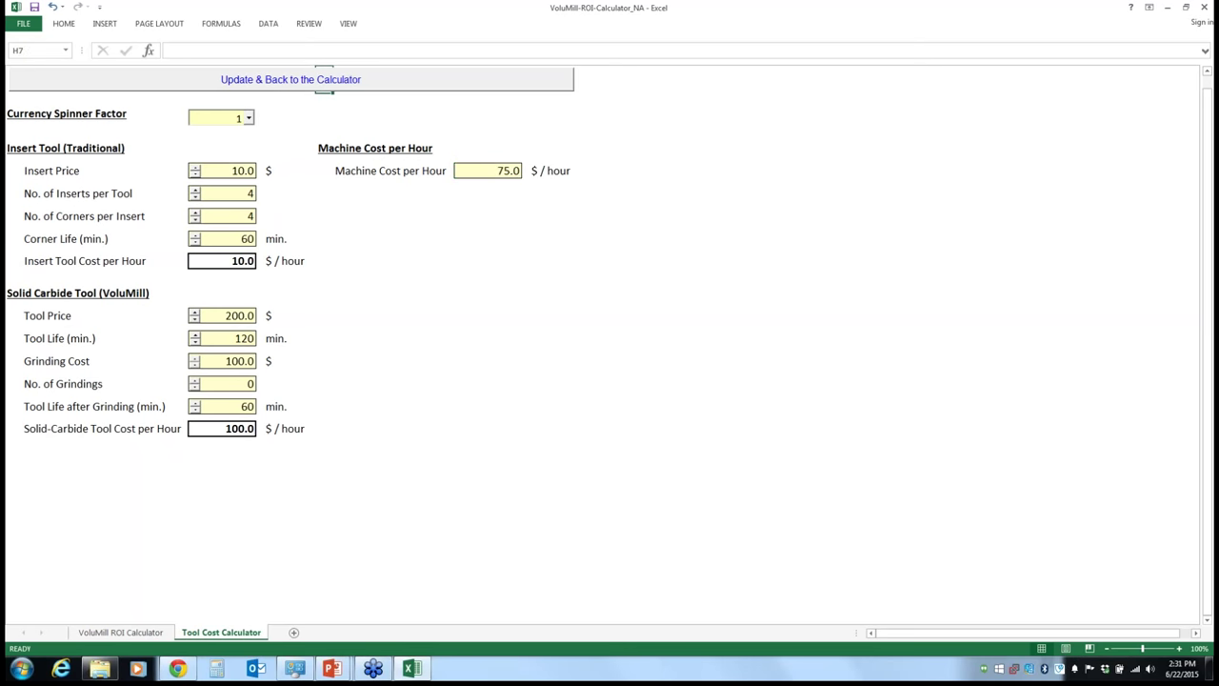
{"action": "left_click", "coordinate": [427, 79]}
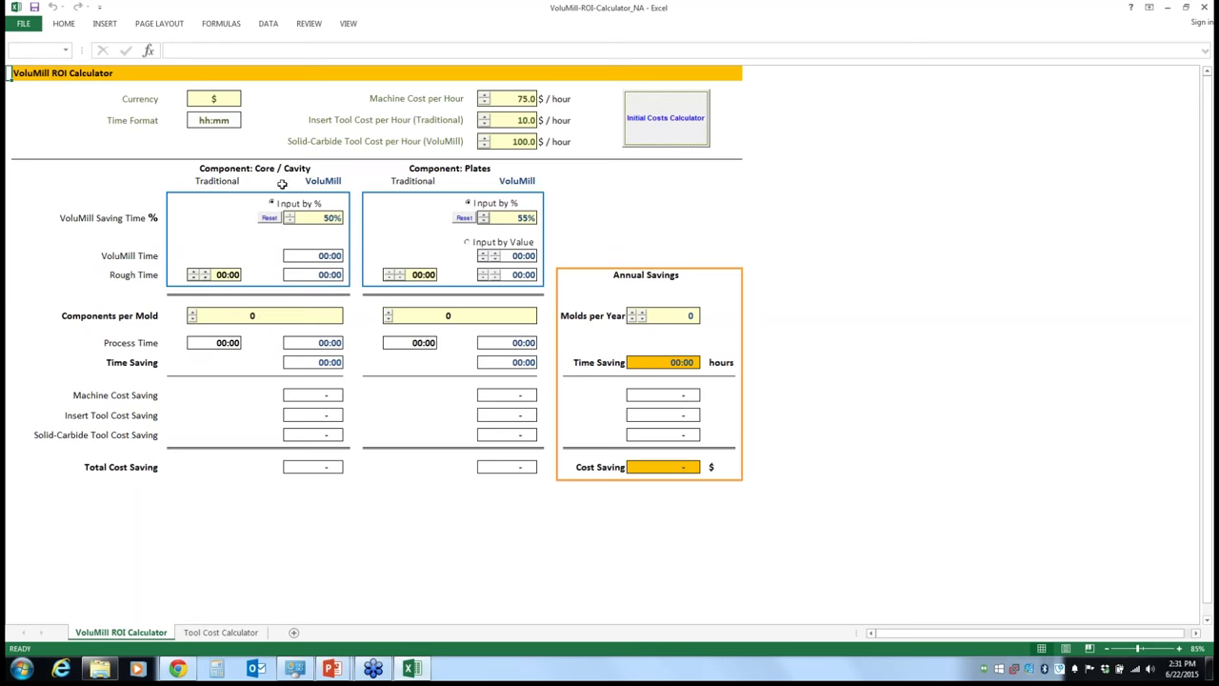
Step: Raise the traditional core/cavity rough time to 12:00, giving a VoluMill time of 04:30
{"action": "left_click", "coordinate": [193, 275]}
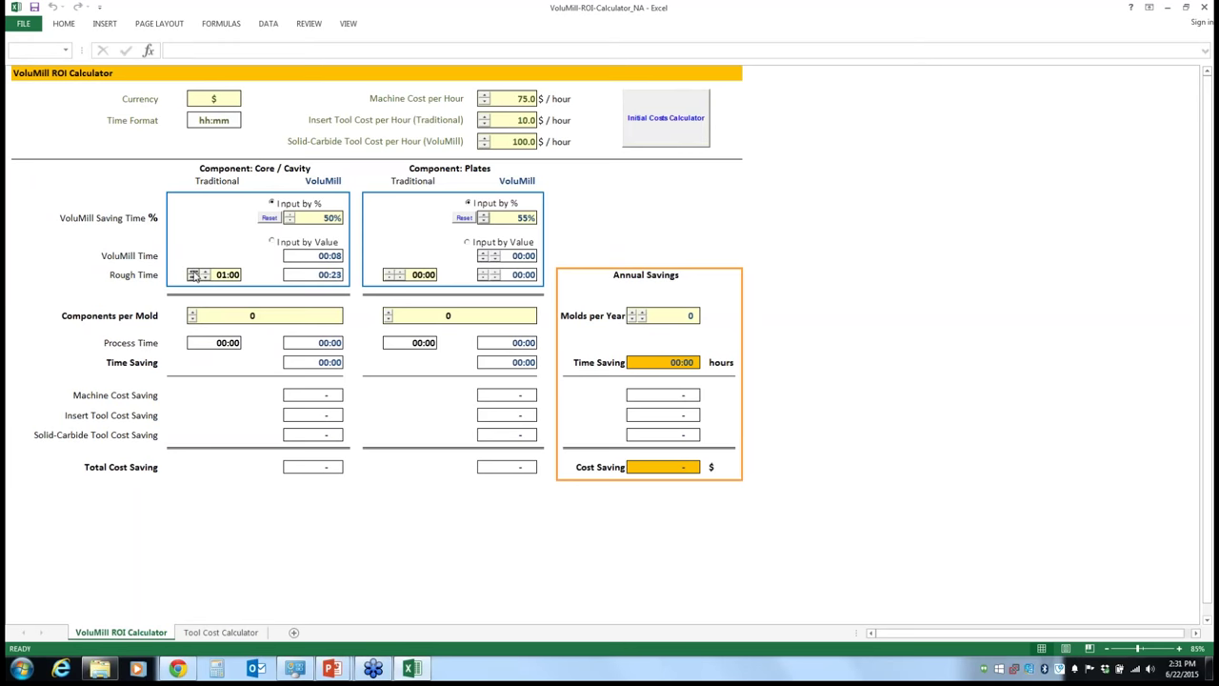
{"action": "left_click", "coordinate": [193, 275]}
{"action": "left_click", "coordinate": [193, 275]}
{"action": "left_click", "coordinate": [193, 275]}
{"action": "left_click", "coordinate": [194, 275]}
{"action": "left_click", "coordinate": [194, 276]}
{"action": "left_click", "coordinate": [193, 275]}
{"action": "left_click", "coordinate": [193, 275]}
{"action": "left_click", "coordinate": [193, 275]}
{"action": "left_click", "coordinate": [193, 275]}
{"action": "left_click", "coordinate": [194, 275]}
{"action": "left_click", "coordinate": [193, 275]}
Step: Switch the core/cavity saving to input by value and set 1 component per mold
{"action": "left_click", "coordinate": [273, 242]}
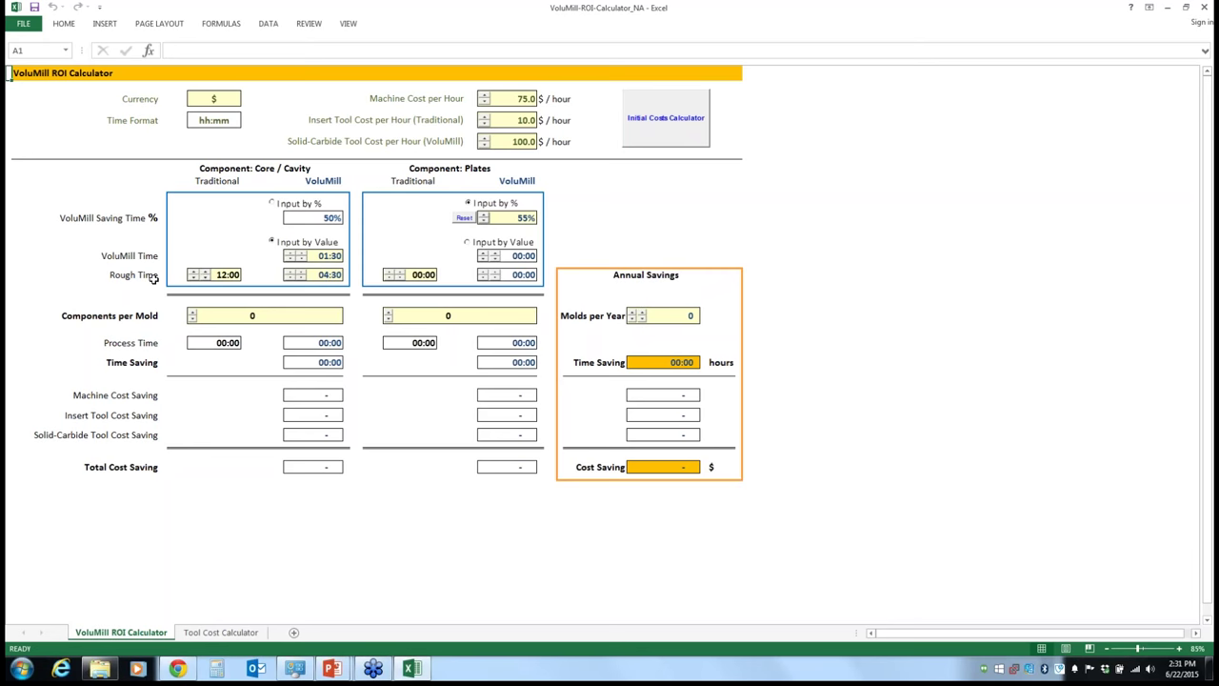
{"action": "left_click", "coordinate": [192, 319]}
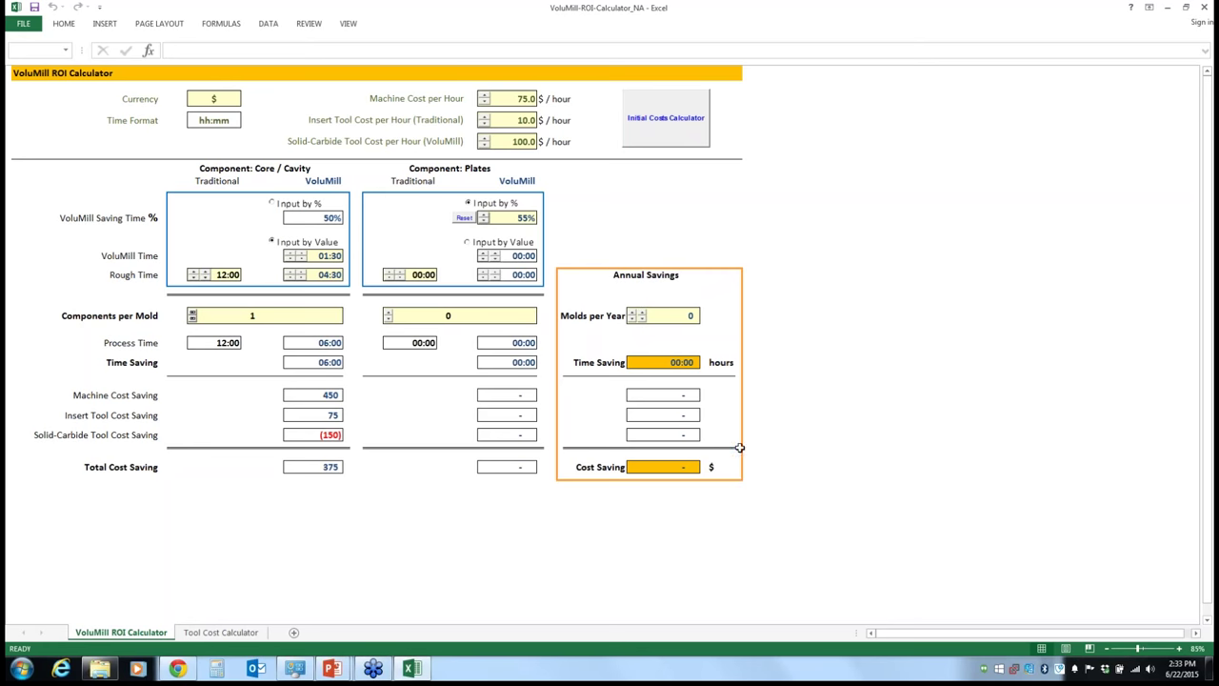
Step: Increase Molds per Year to 50, saving 300:00 hours and 18,750 $ annually
{"action": "left_click", "coordinate": [633, 317]}
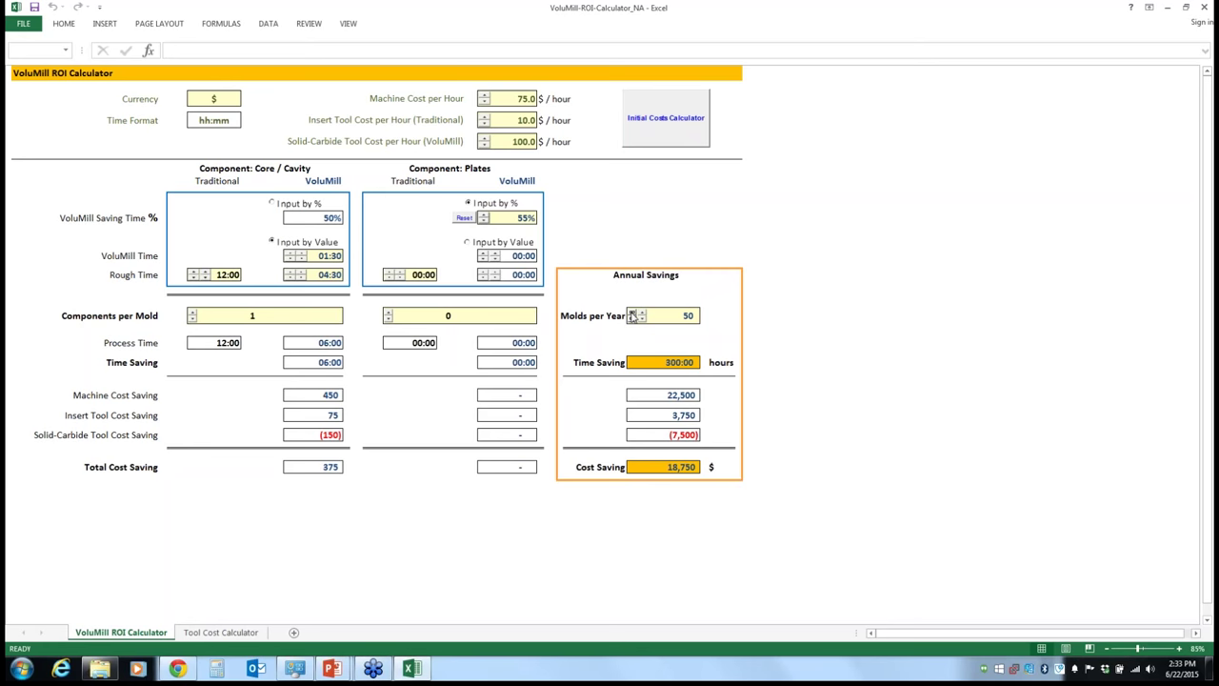
Step: Raise Molds per Year to 200, giving 1200:00 hours and 75,000 $ annual savings
{"action": "left_click", "coordinate": [632, 314]}
{"action": "left_click", "coordinate": [631, 314]}
{"action": "left_click", "coordinate": [631, 314]}
{"action": "left_click", "coordinate": [373, 672]}
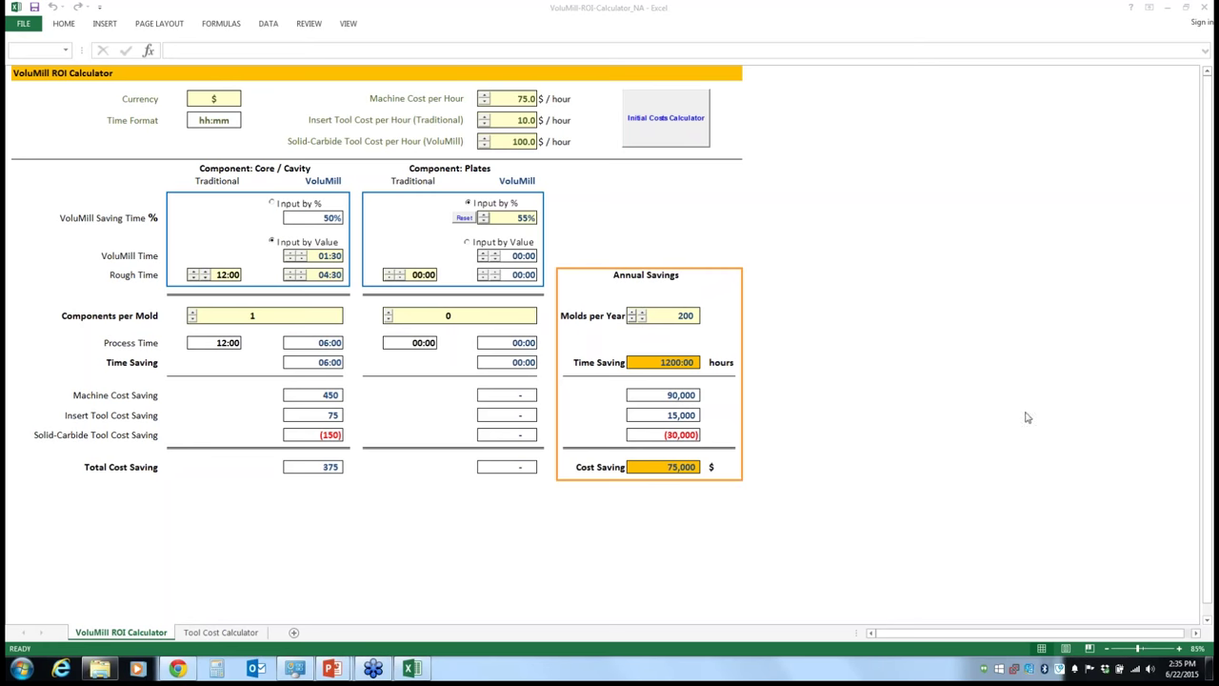
Step: Close the ROI calculator workbook without saving
{"action": "left_click", "coordinate": [1205, 12]}
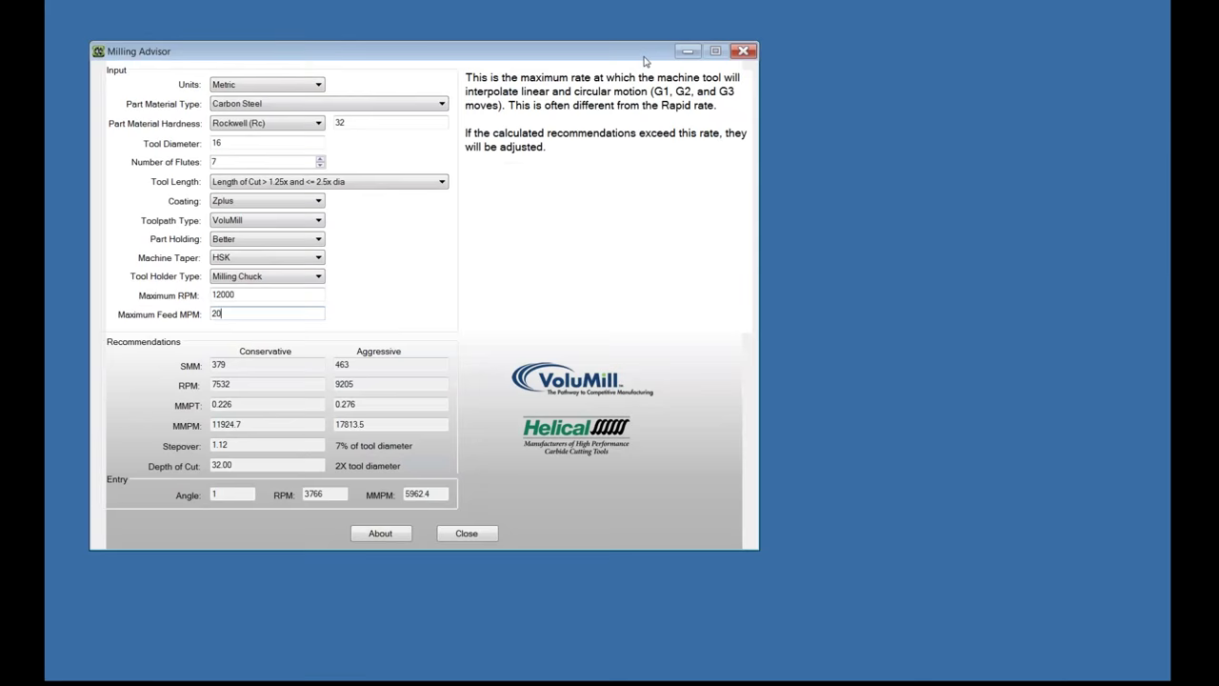
Step: Center the Milling Advisor window and keep Metric units and Carbon Steel material
{"action": "left_click_drag", "start_coordinate": [643, 61], "coordinate": [736, 85]}
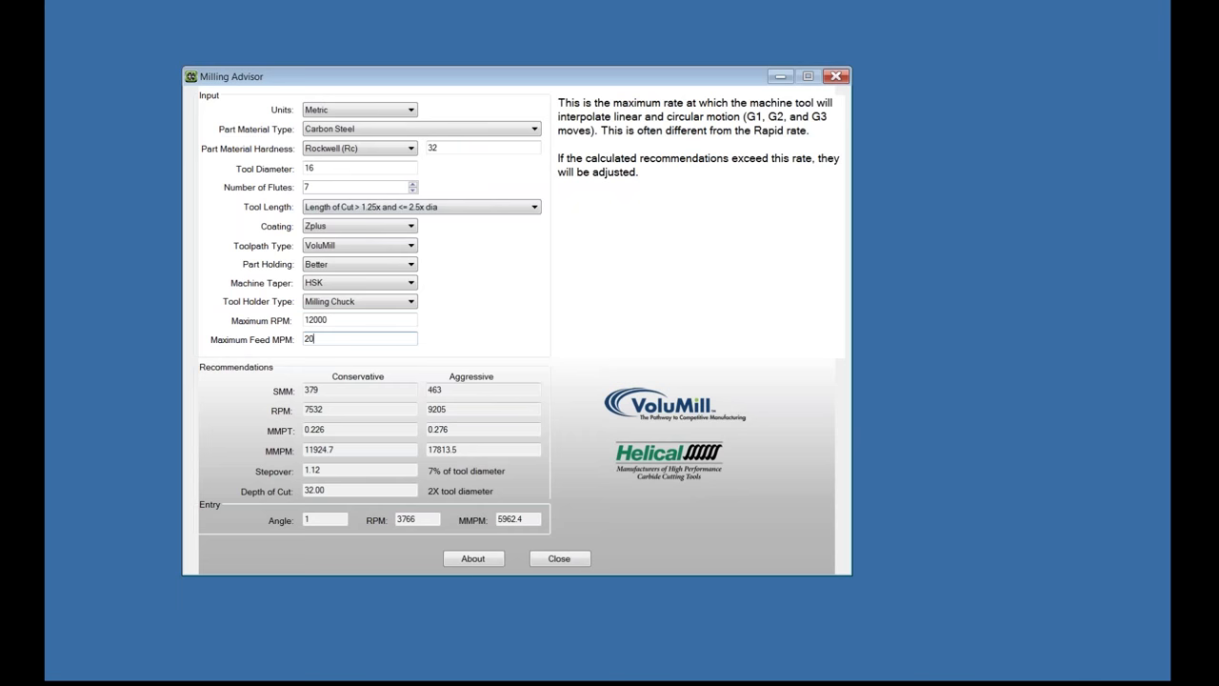
{"action": "left_click", "coordinate": [408, 112]}
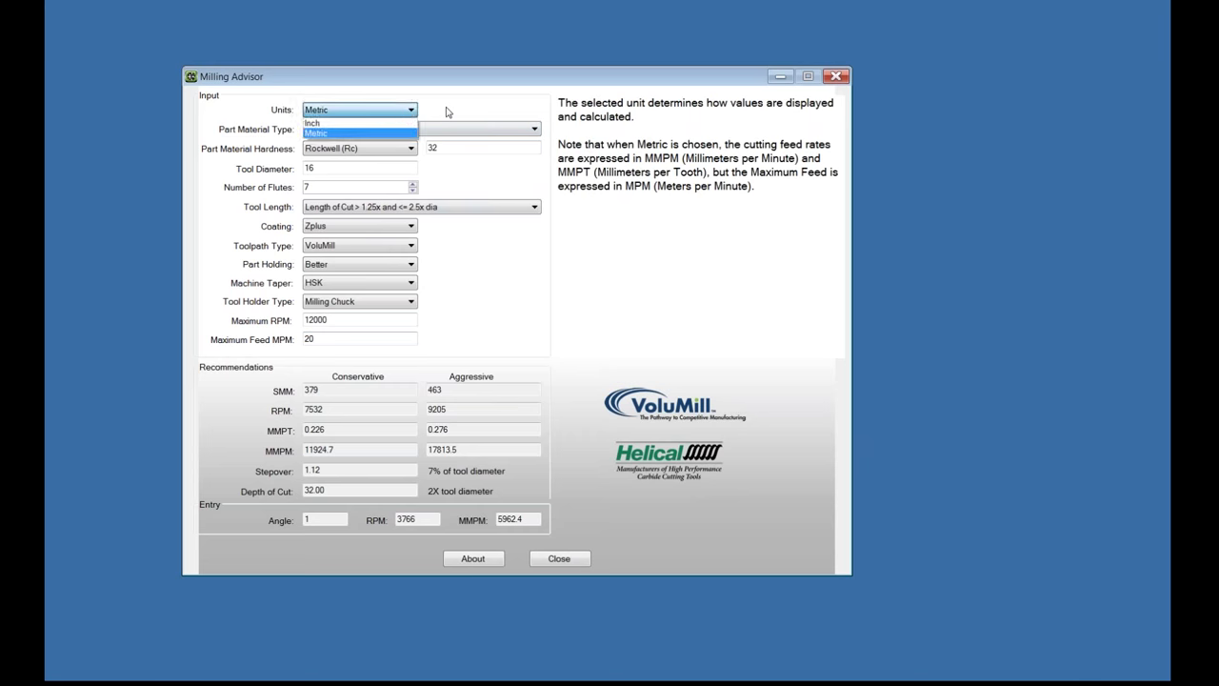
{"action": "left_click", "coordinate": [448, 112]}
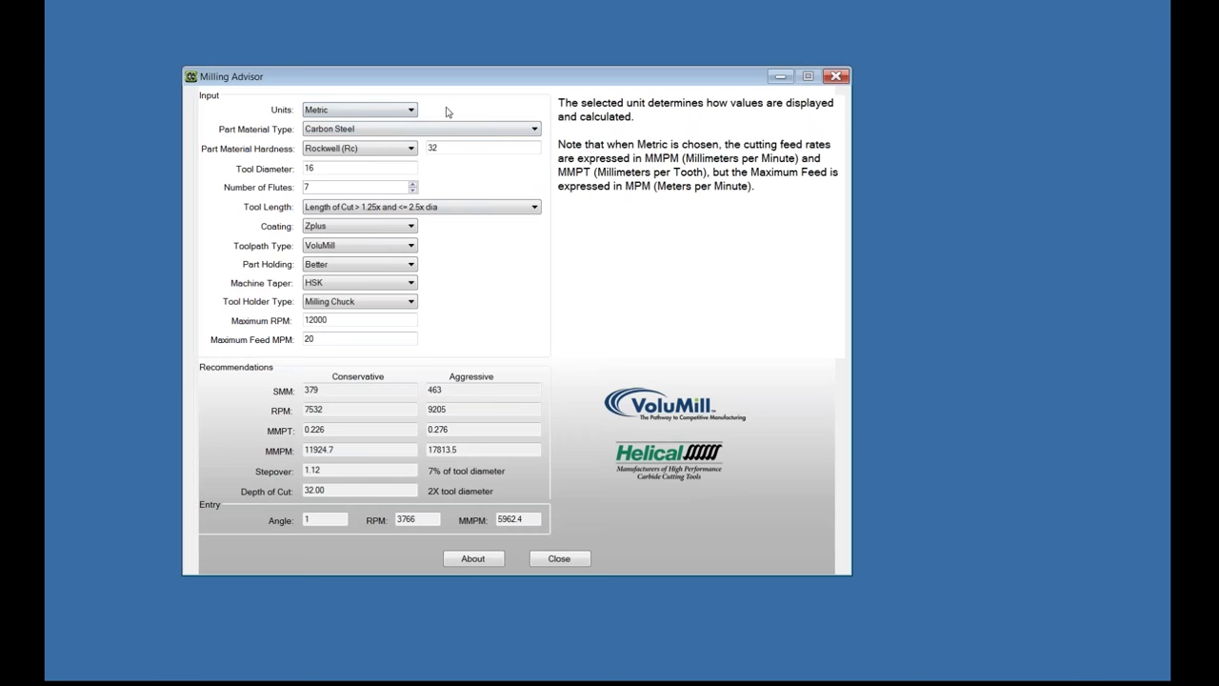
{"action": "left_click", "coordinate": [389, 131]}
{"action": "left_click", "coordinate": [404, 143]}
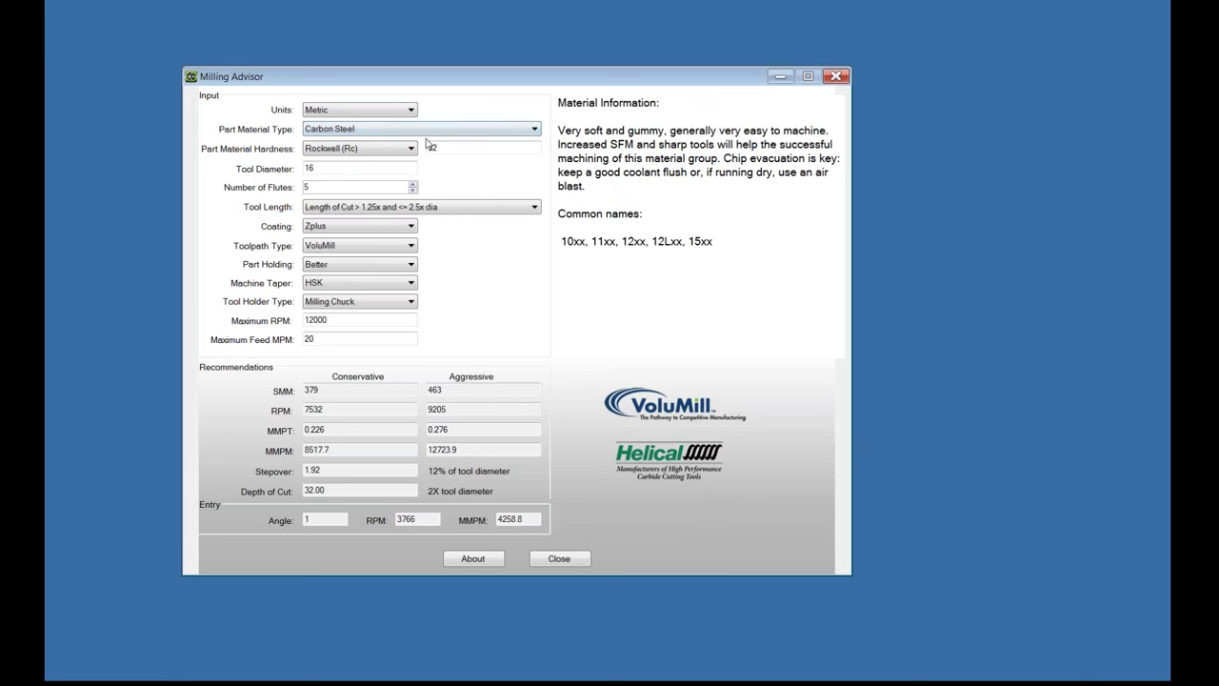
Step: Review the tool diameter and flute guidance, then raise the flute count to 7
{"action": "left_click", "coordinate": [381, 168]}
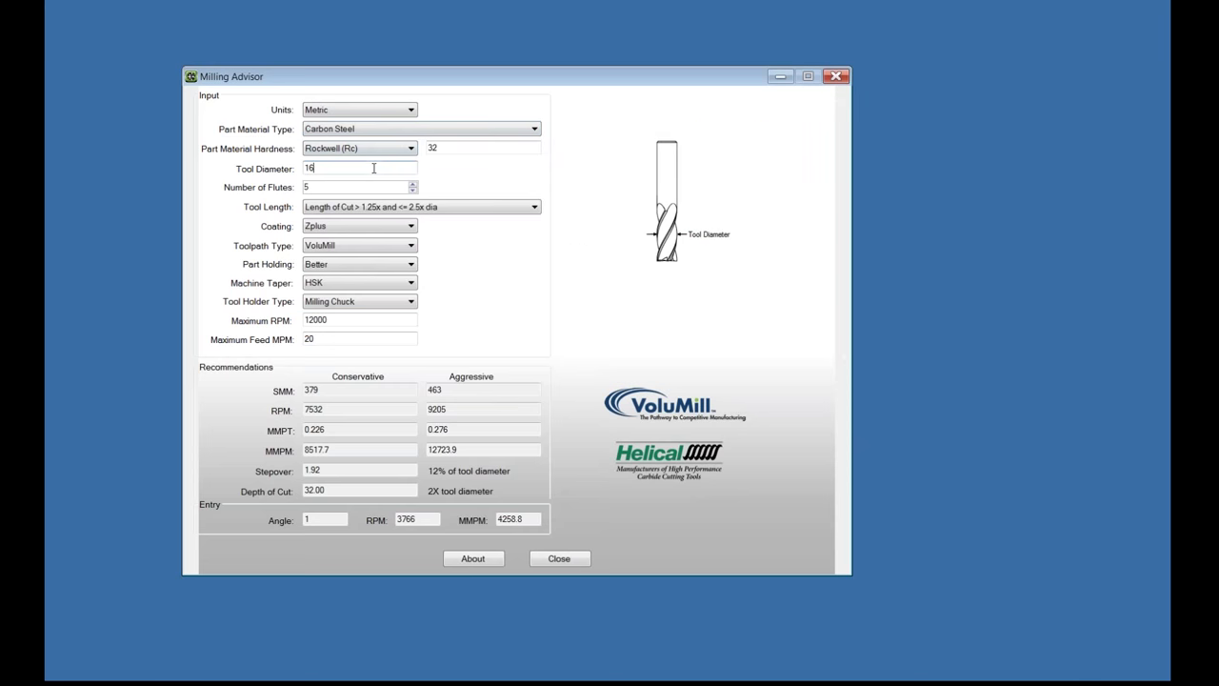
{"action": "left_click", "coordinate": [372, 186]}
{"action": "left_click", "coordinate": [413, 185]}
{"action": "left_click", "coordinate": [414, 186]}
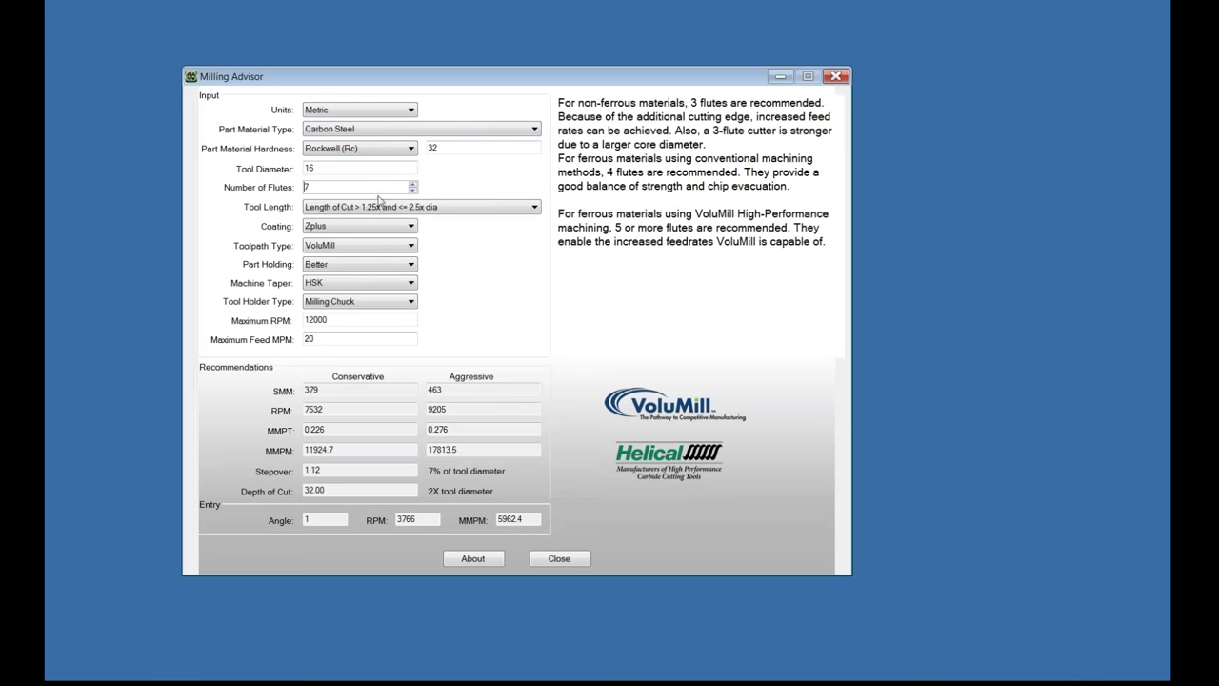
Step: Keep HSK as the machine taper and Milling Chuck as the tool holder
{"action": "left_click", "coordinate": [348, 283]}
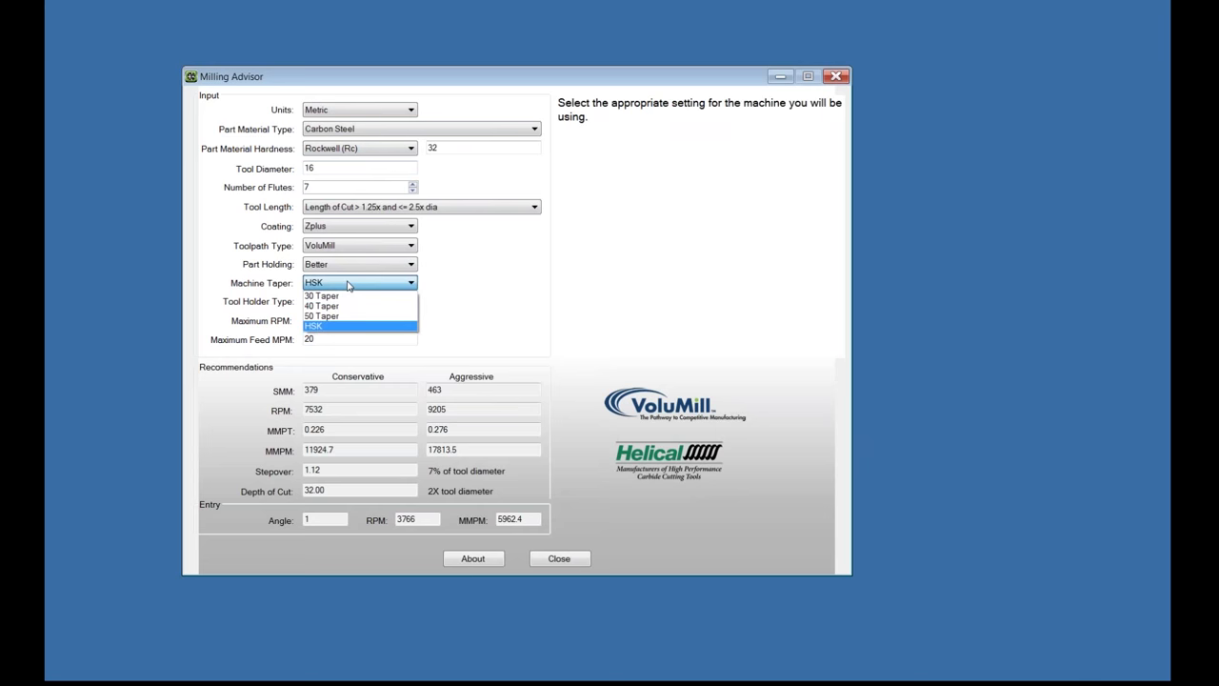
{"action": "left_click", "coordinate": [348, 284]}
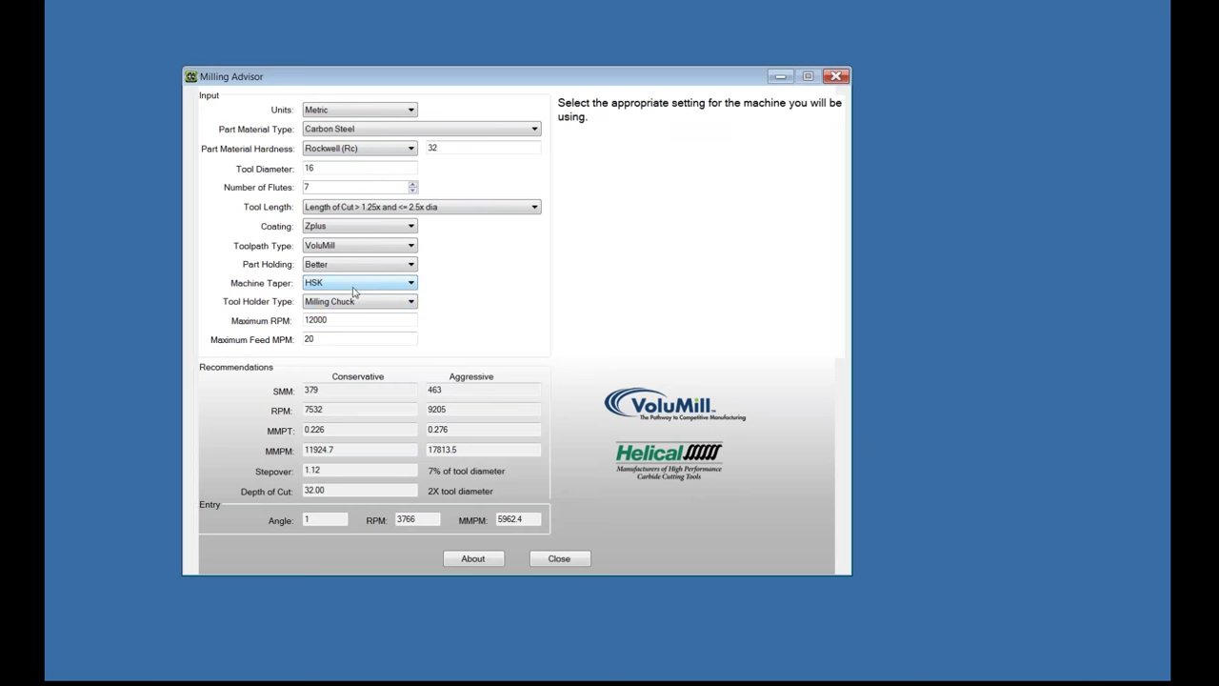
{"action": "left_click", "coordinate": [361, 302]}
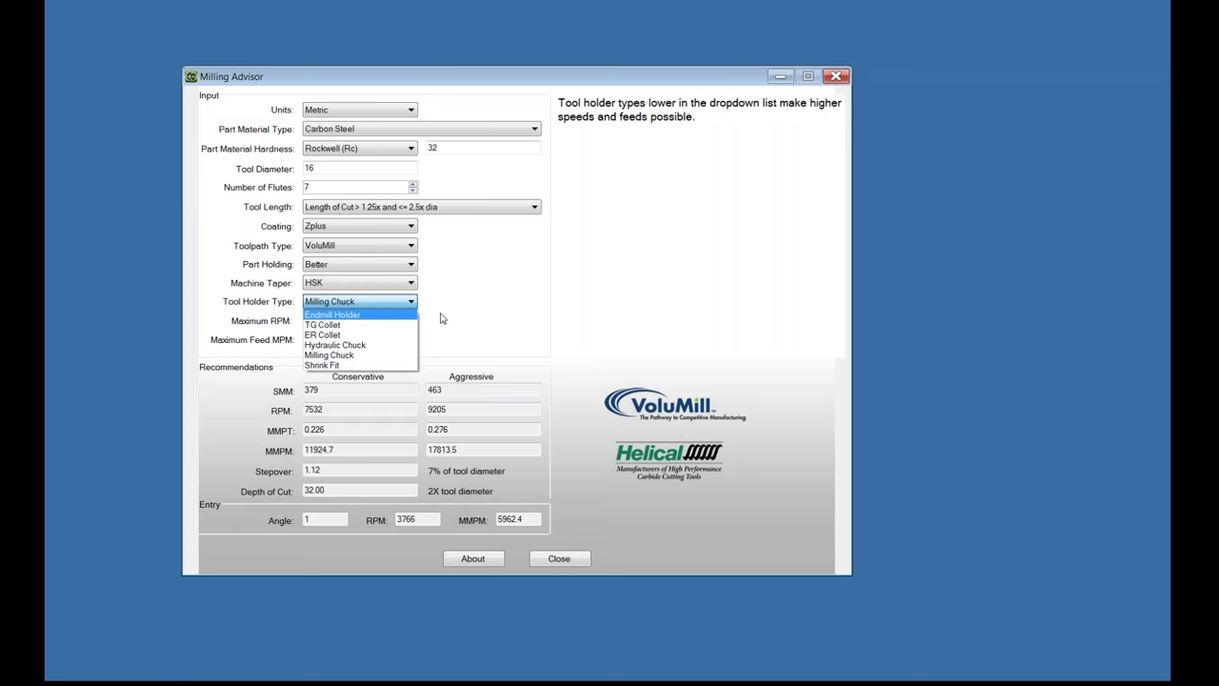
{"action": "left_click", "coordinate": [390, 355]}
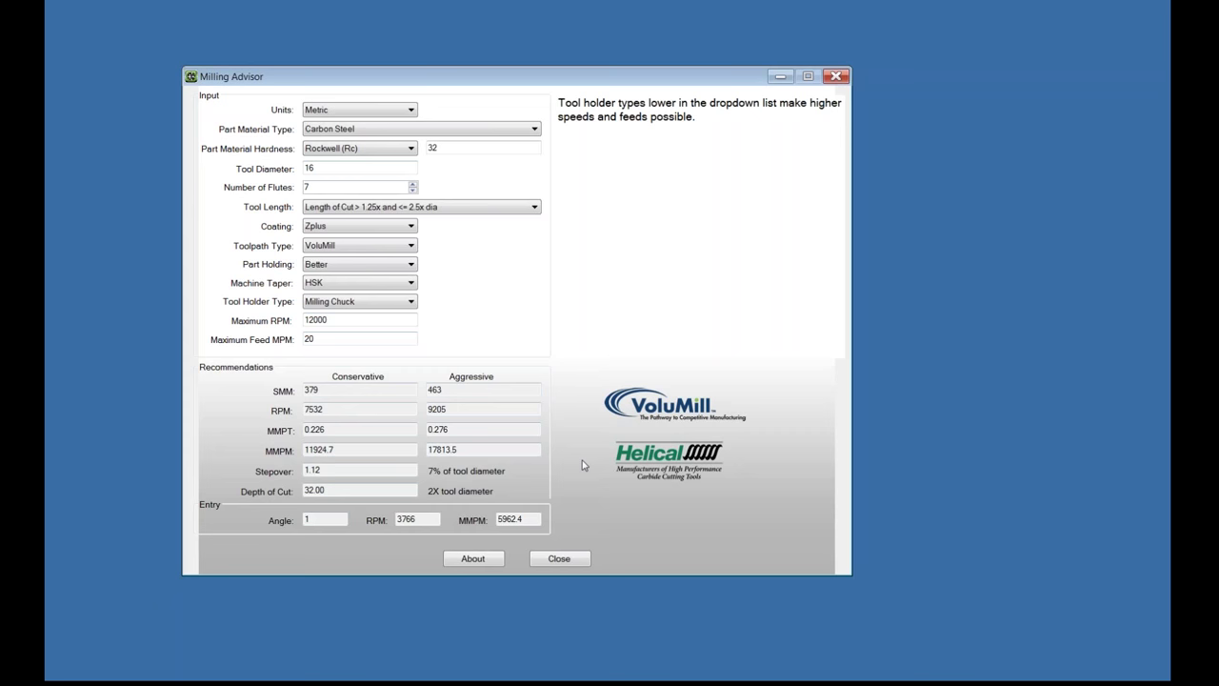
Step: Switch from the Milling Advisor to CimatronE's Feed and Spin Calculator
{"action": "left_click", "coordinate": [1170, 252]}
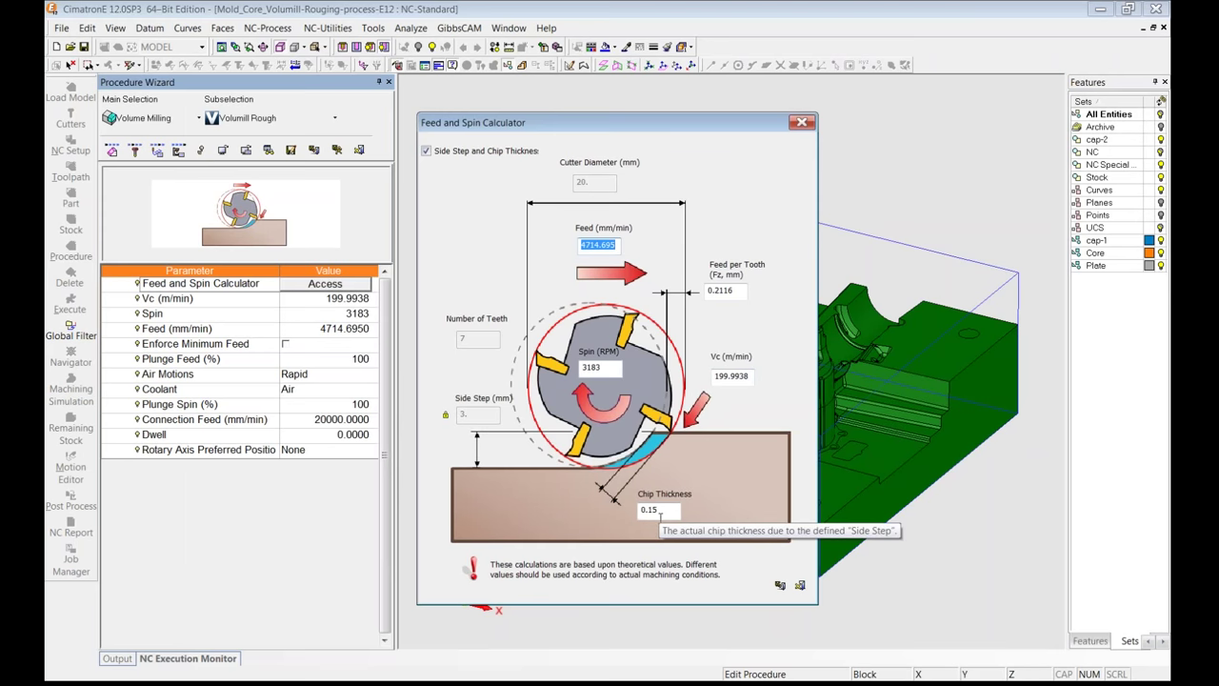
Step: Unlock, change and relock the side step at 2 mm, dropping chip thickness to 0.1255
{"action": "left_click", "coordinate": [446, 416]}
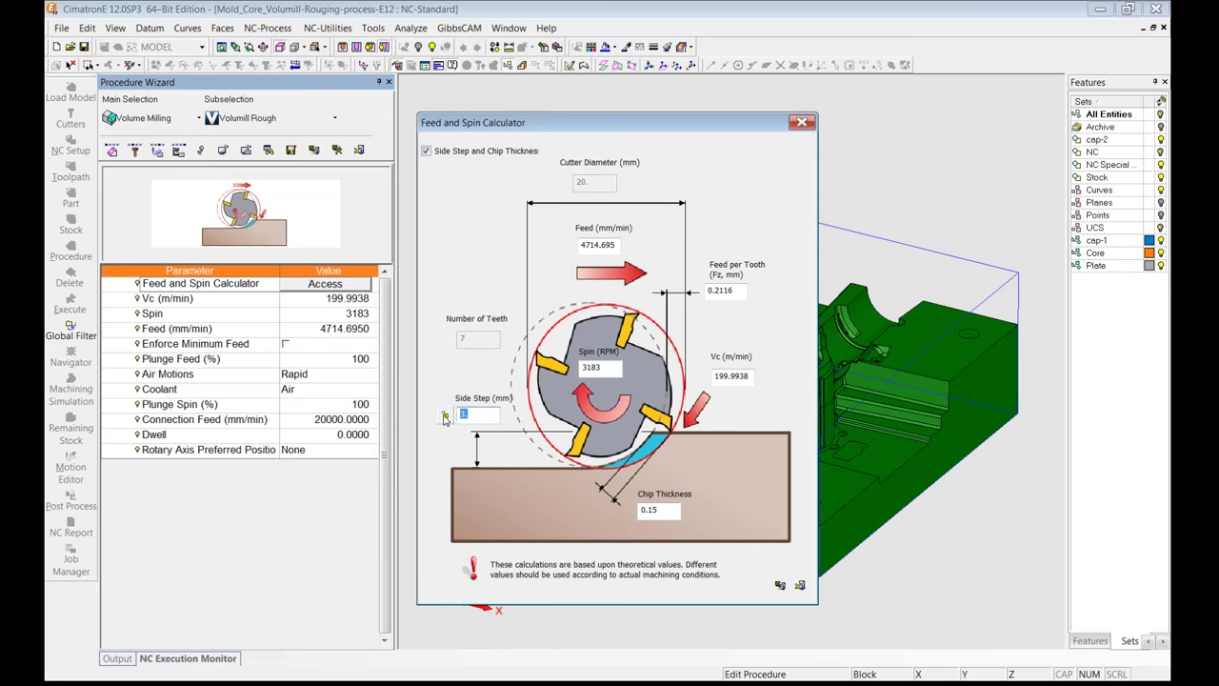
{"action": "type", "text": "2"}
{"action": "left_click", "coordinate": [446, 416]}
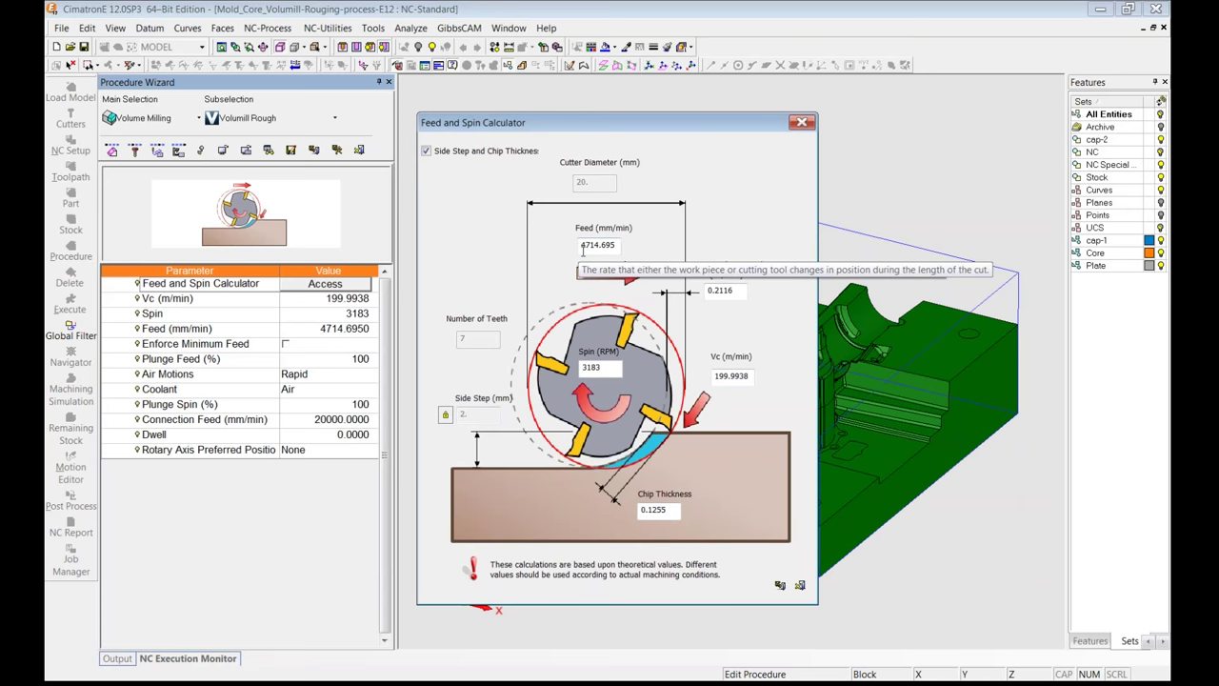
Step: Set chip thickness back to 0.15, raising the feed to 5647.7726 mm/min
{"action": "double_click", "coordinate": [671, 510]}
{"action": "type", "text": "0.15"}
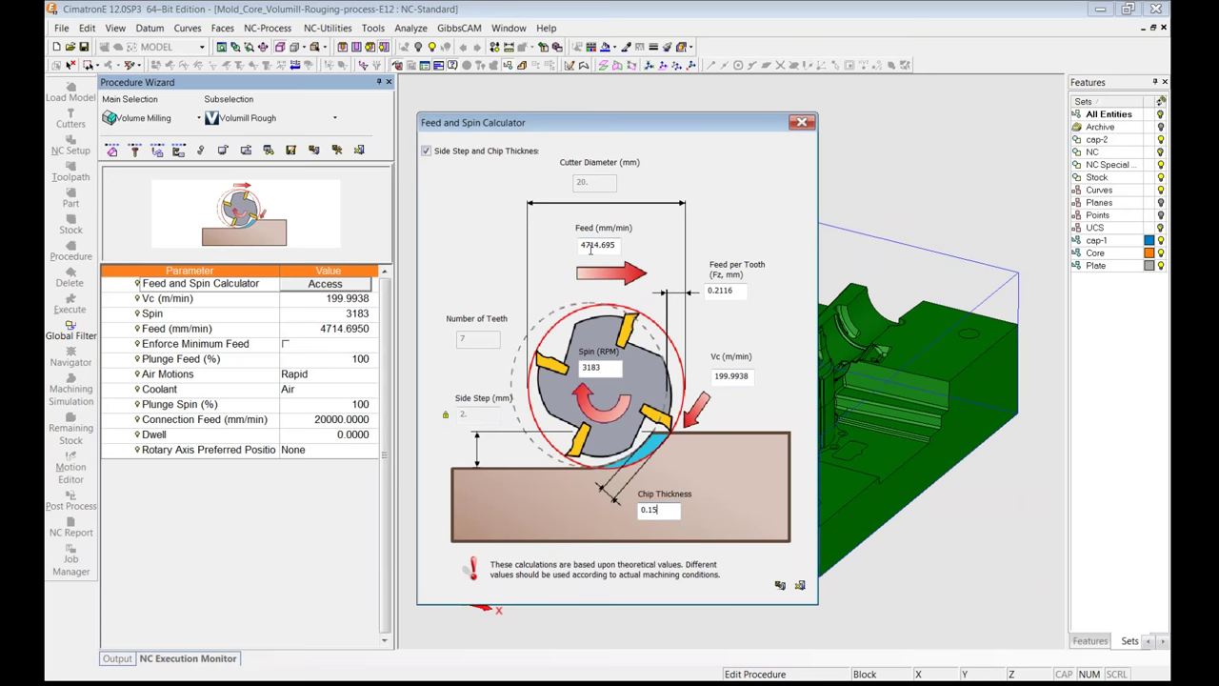
{"action": "key", "text": "Return"}
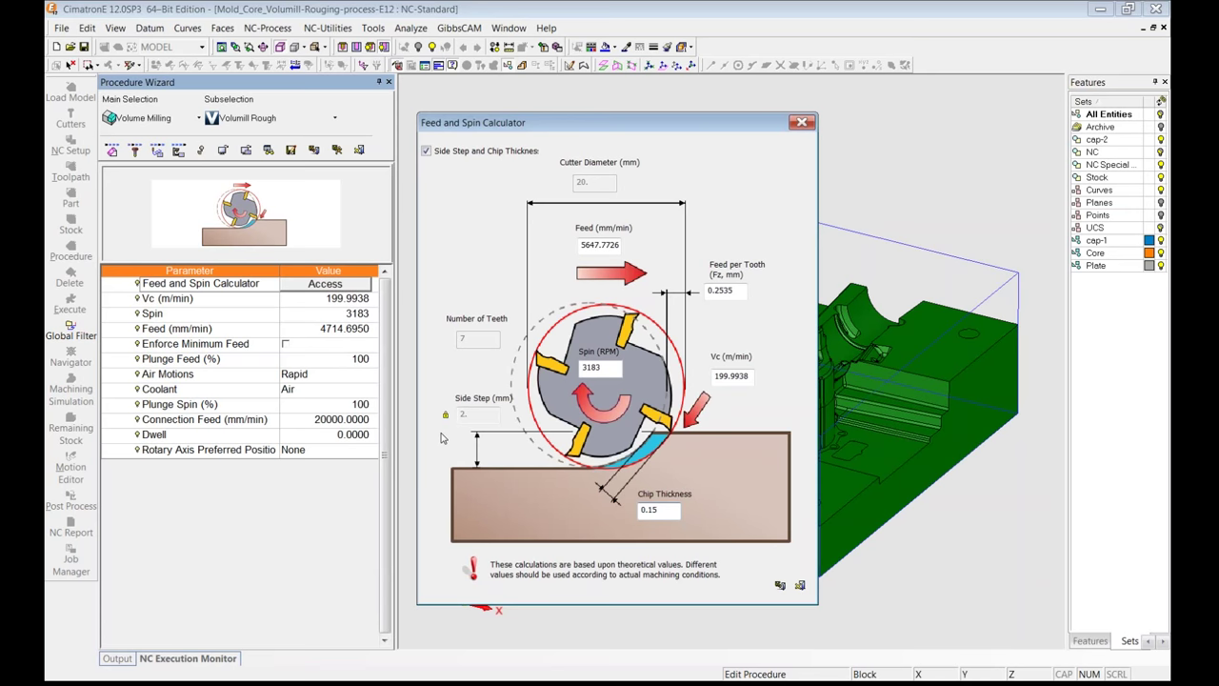
{"action": "left_click", "coordinate": [1043, 376]}
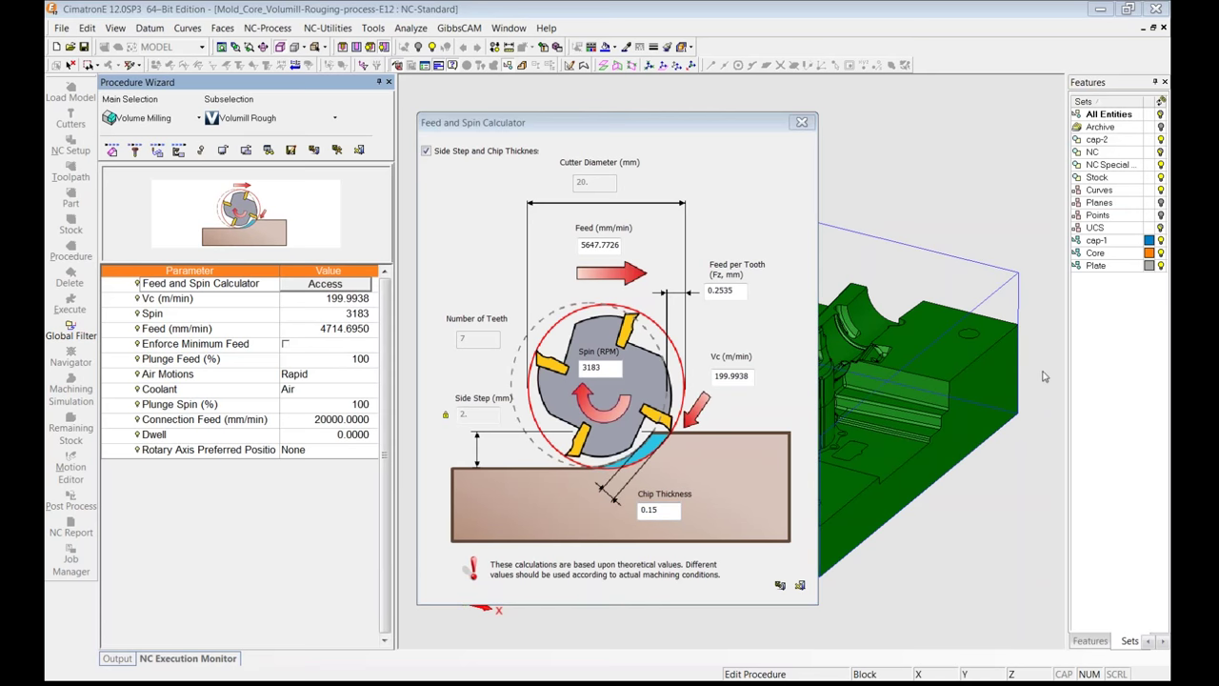